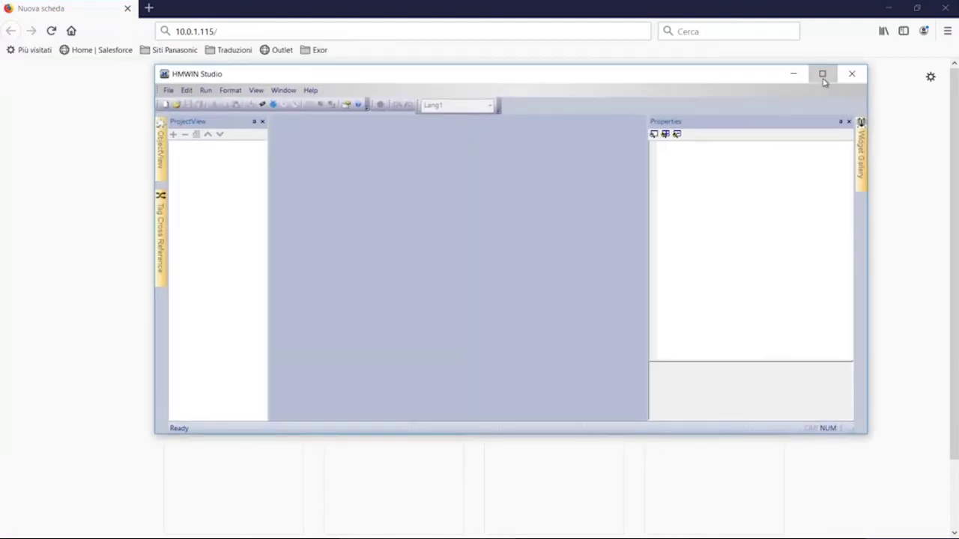
left_click(823, 78)
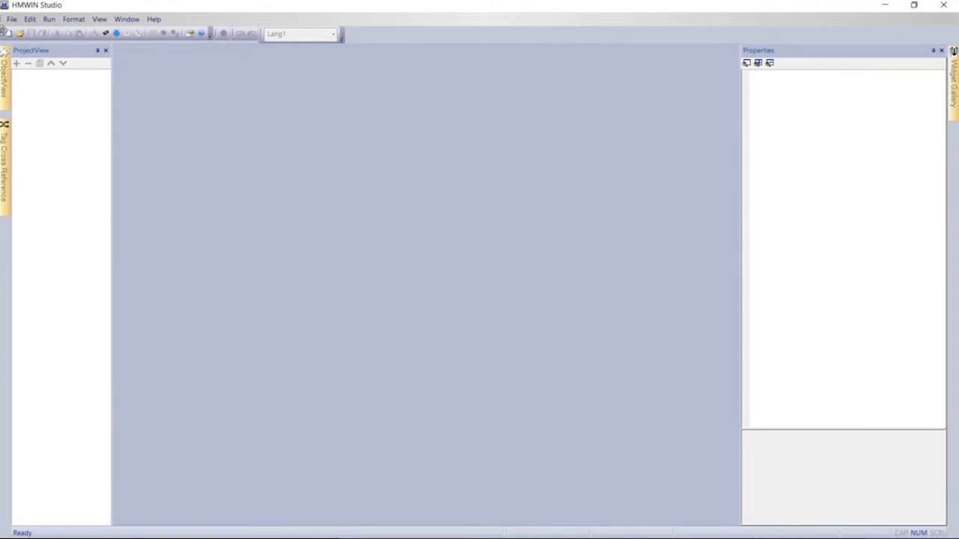
left_click(12, 20)
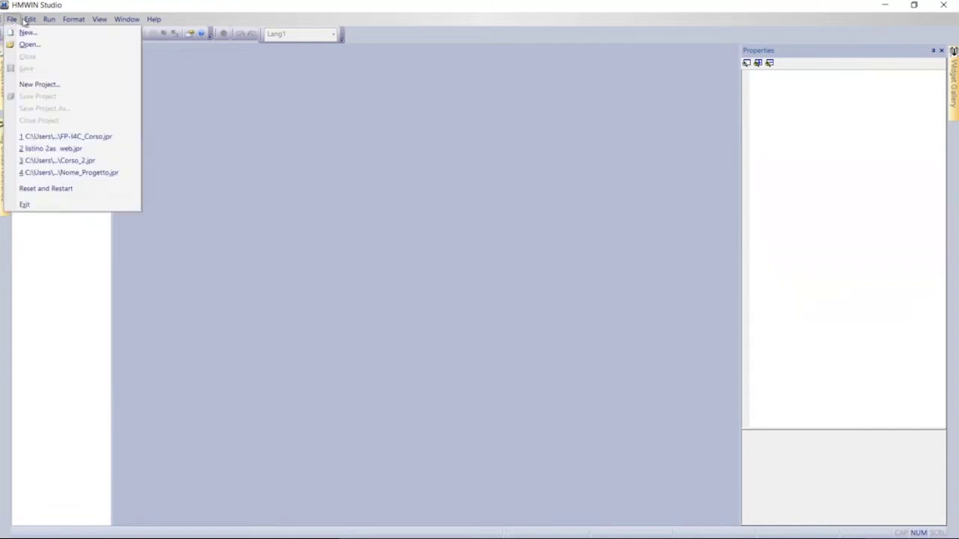
mouse_move(49, 21)
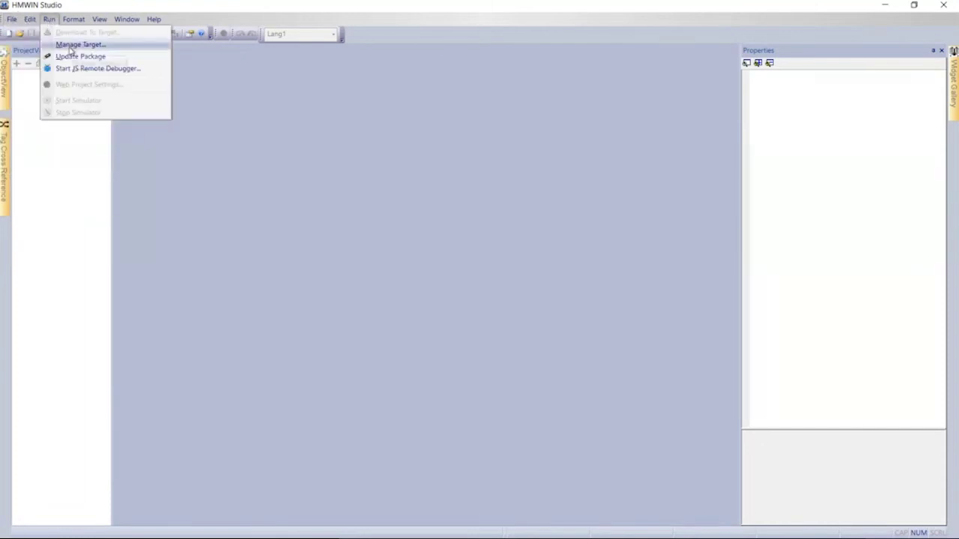
left_click(72, 46)
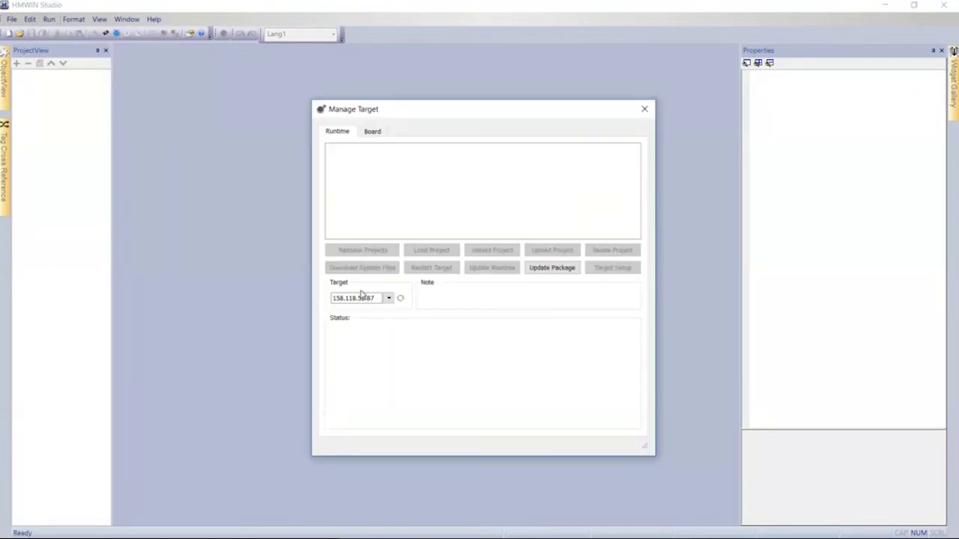
left_click(388, 298)
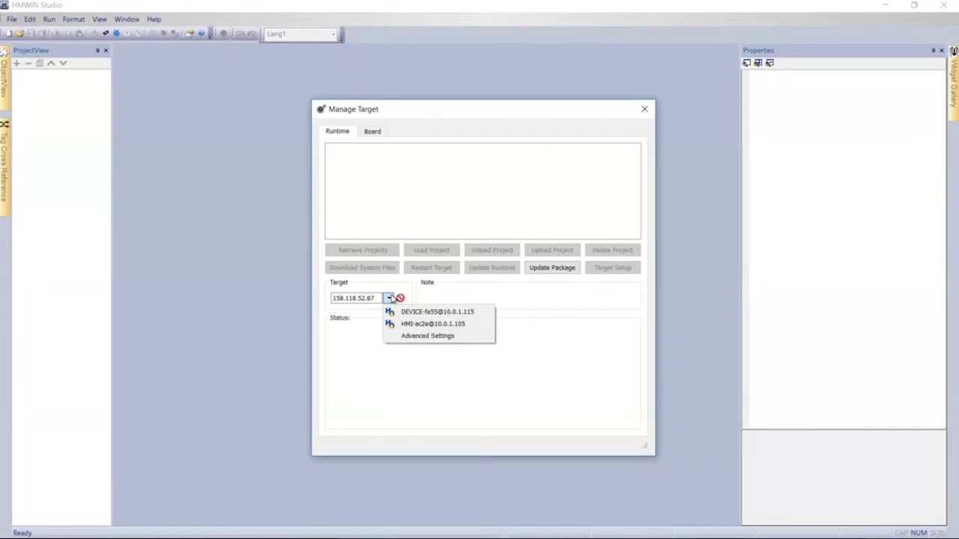
left_click(428, 312)
Step: Copy the selected target's IP address from the Manage Target dialog
left_click_drag(371, 296, 333, 298)
right_click(336, 299)
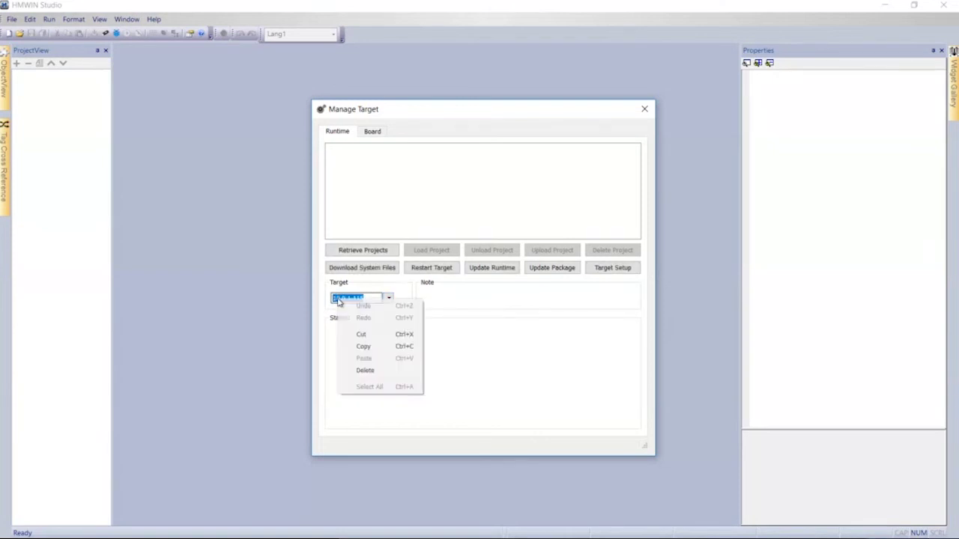
left_click(377, 347)
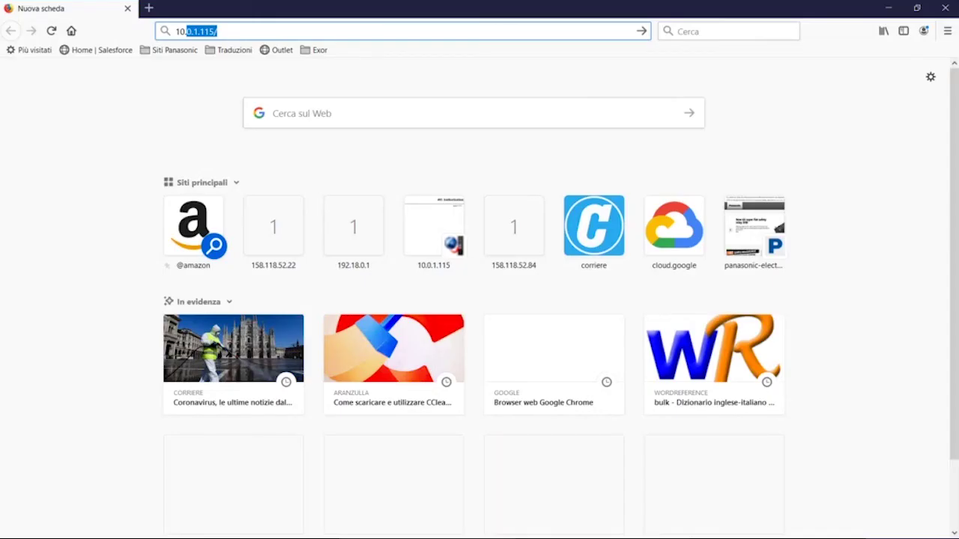
Step: Switch to Firefox, load 10.0.1.115/fp_config/ and log in with the prefilled credentials
key("End")
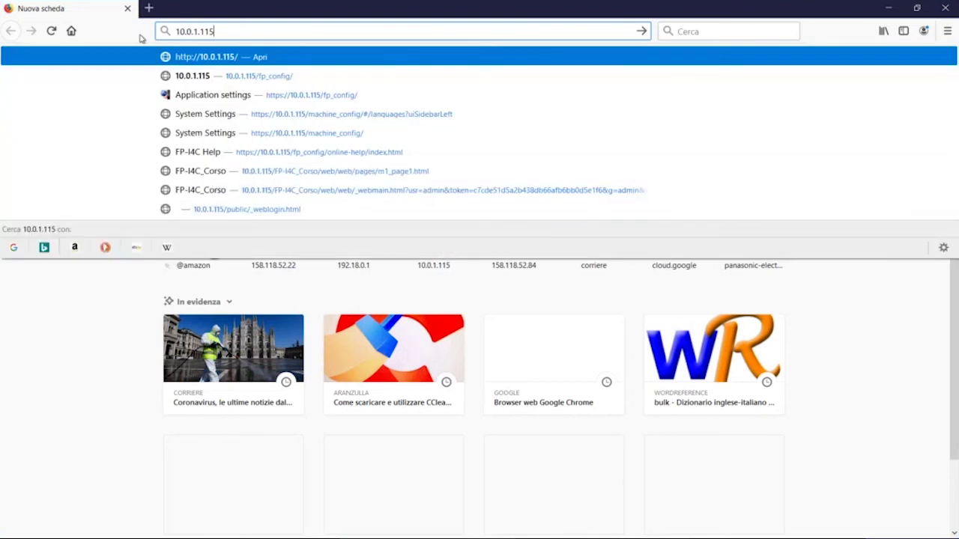
type("f")
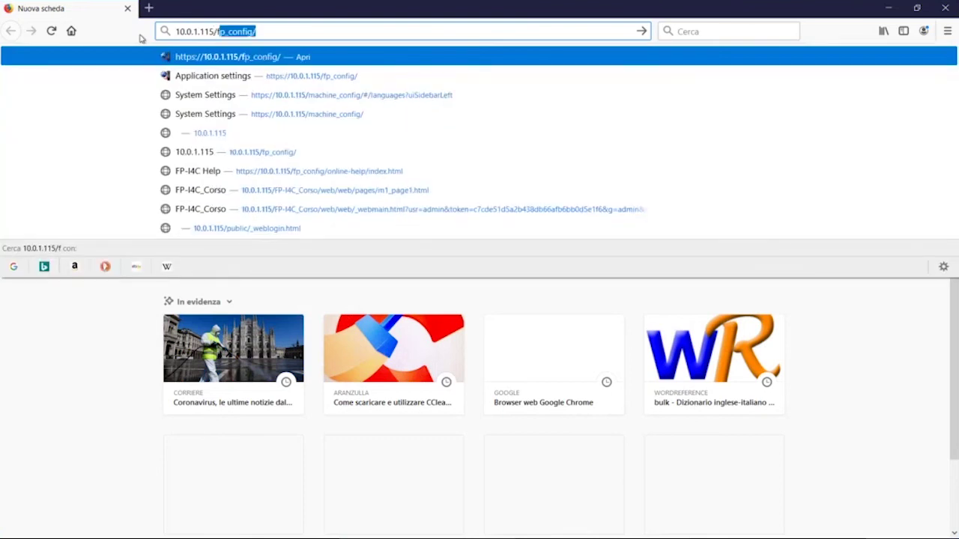
type("p_config/")
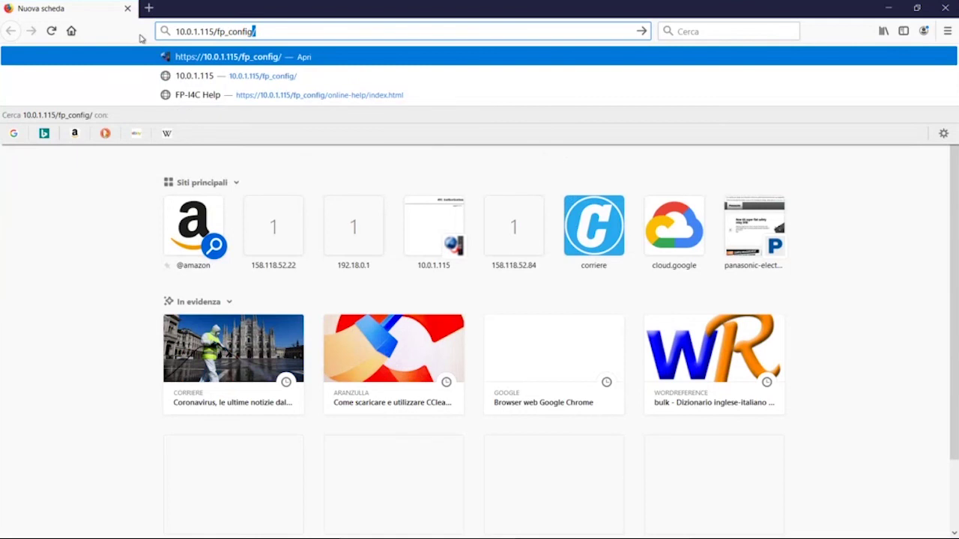
key("Return")
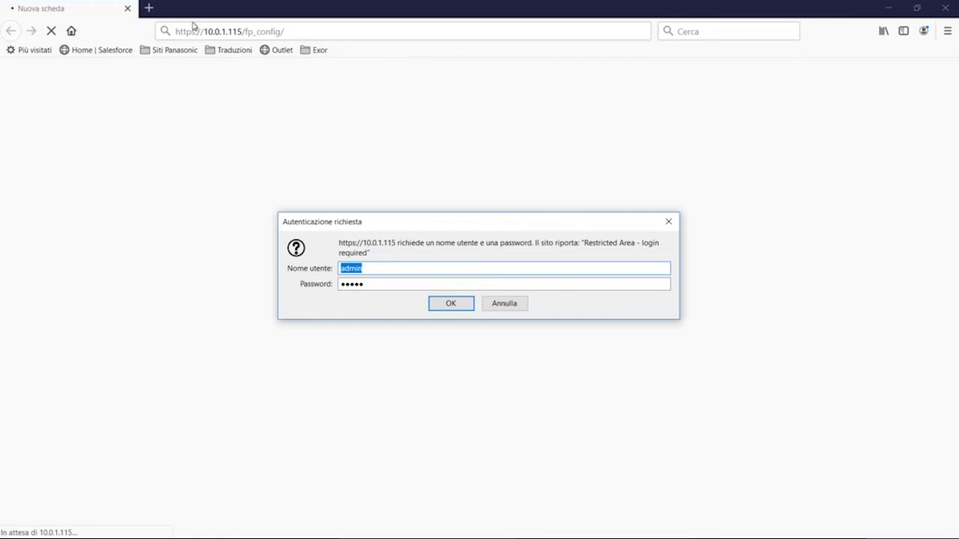
left_click(453, 305)
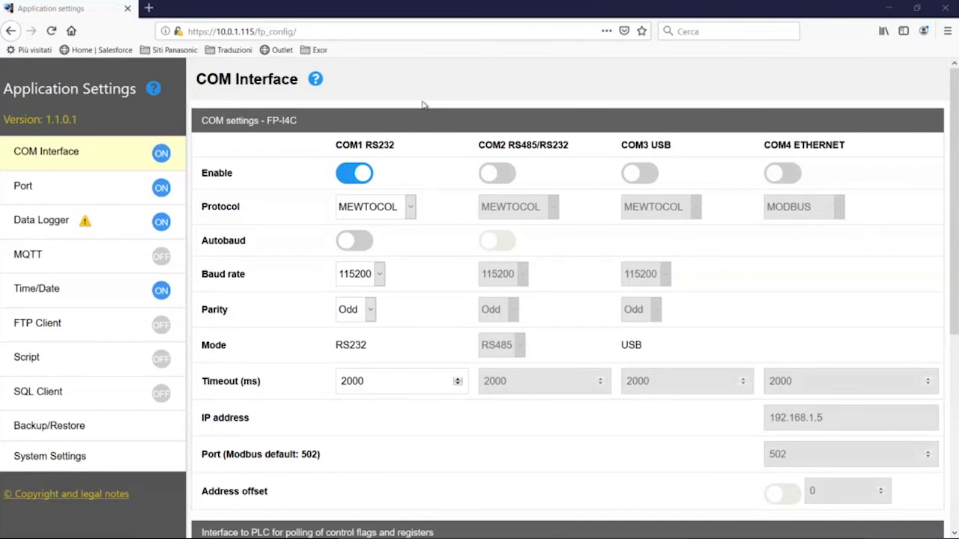
Step: Open the online help for the COM Interface page, read through its sections and return to the application settings
left_click(317, 85)
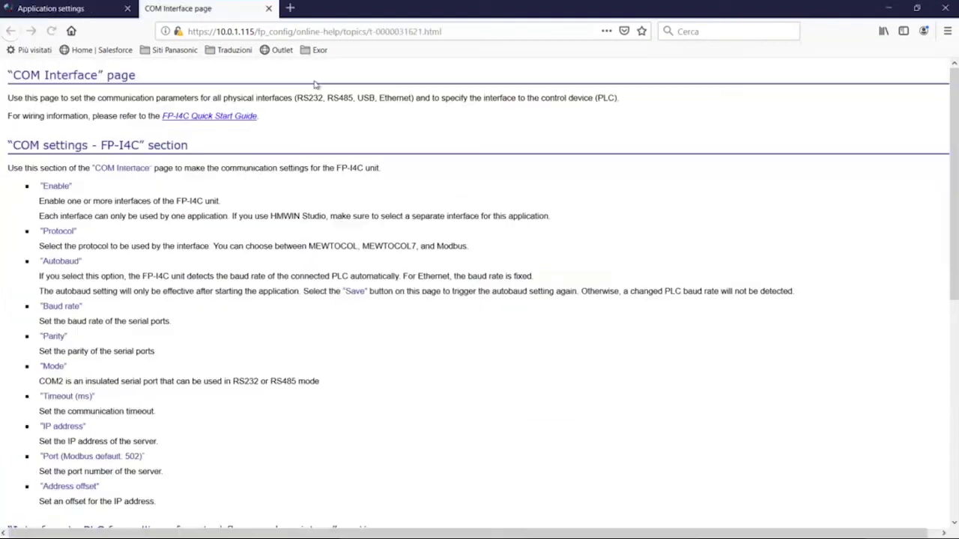
scroll(440, 185, "down", 5)
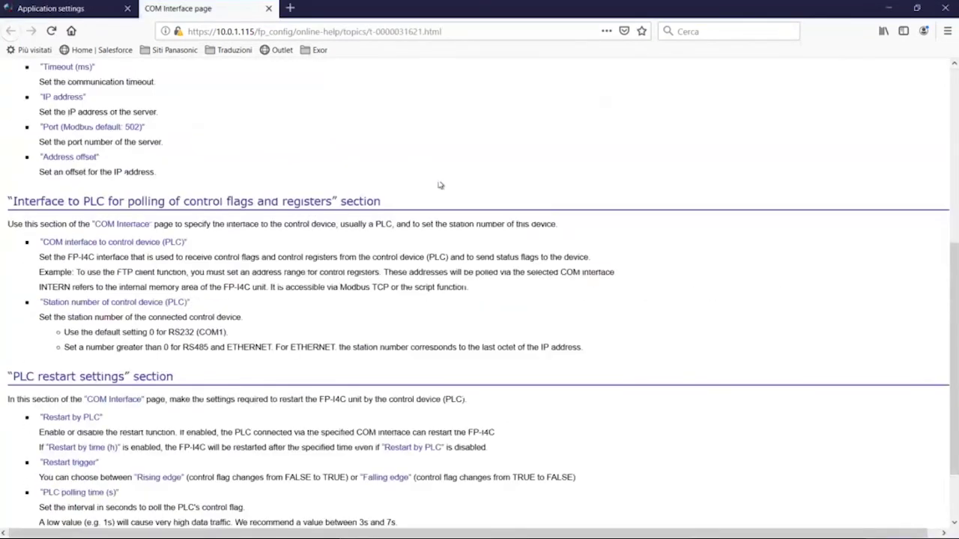
scroll(440, 185, "down", 2)
scroll(438, 178, "up", 5)
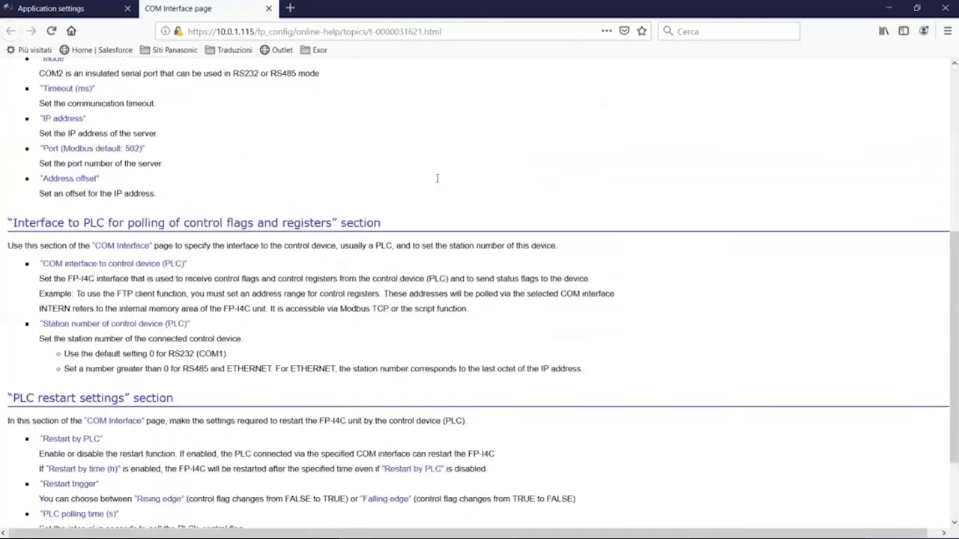
scroll(438, 183, "up", 5)
key("ctrl+Tab")
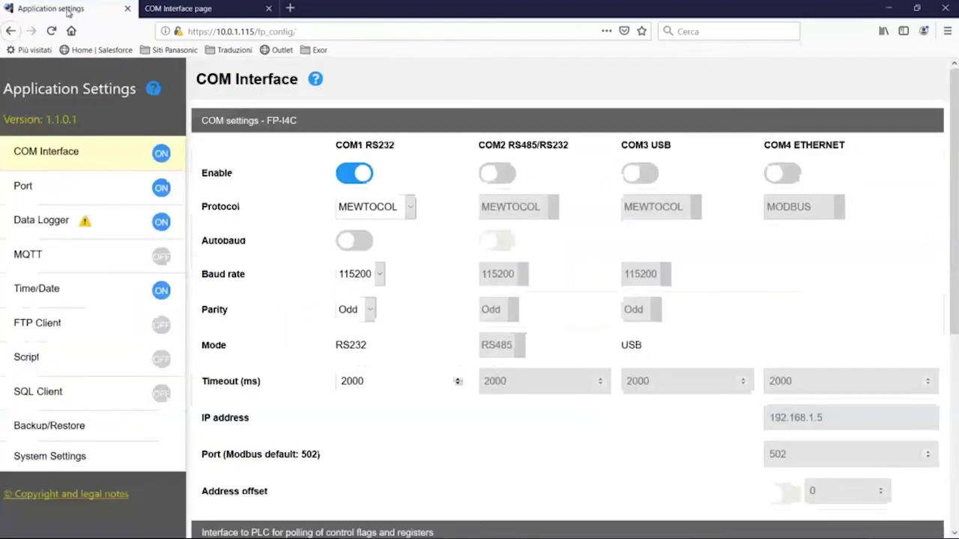
Step: Open the general FP-I4C Help, browse its table of contents including the MQTT page topic, and return to the application settings
left_click(154, 88)
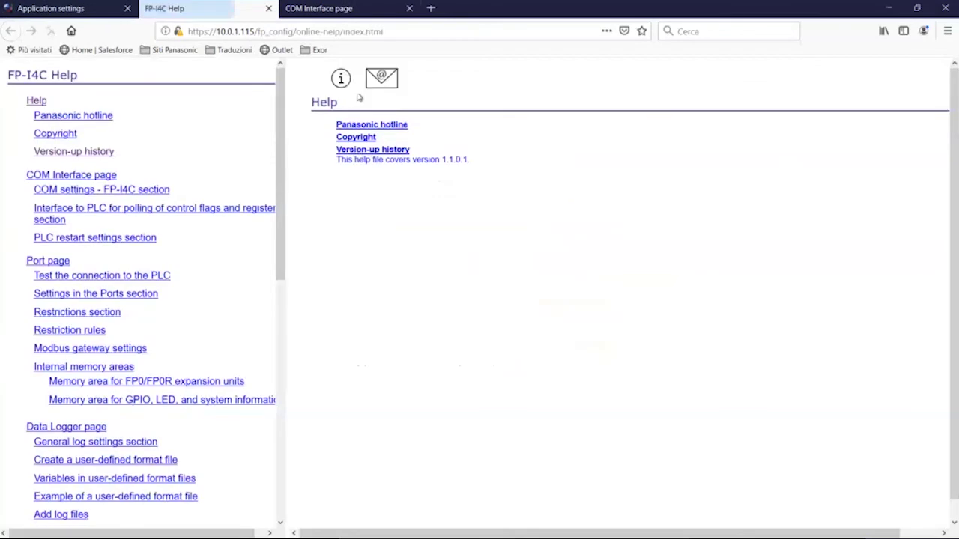
scroll(132, 155, "down", 6)
scroll(131, 154, "down", 2)
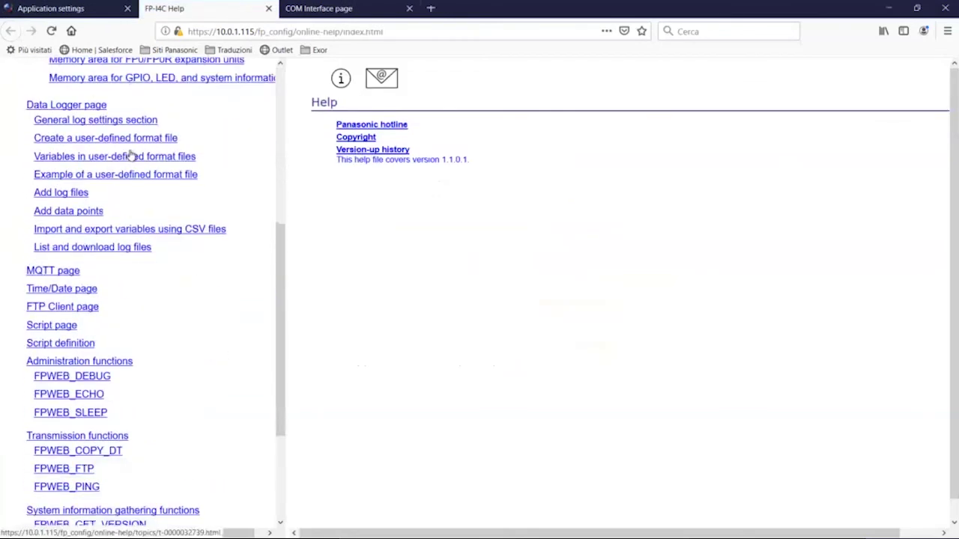
scroll(131, 155, "down", 5)
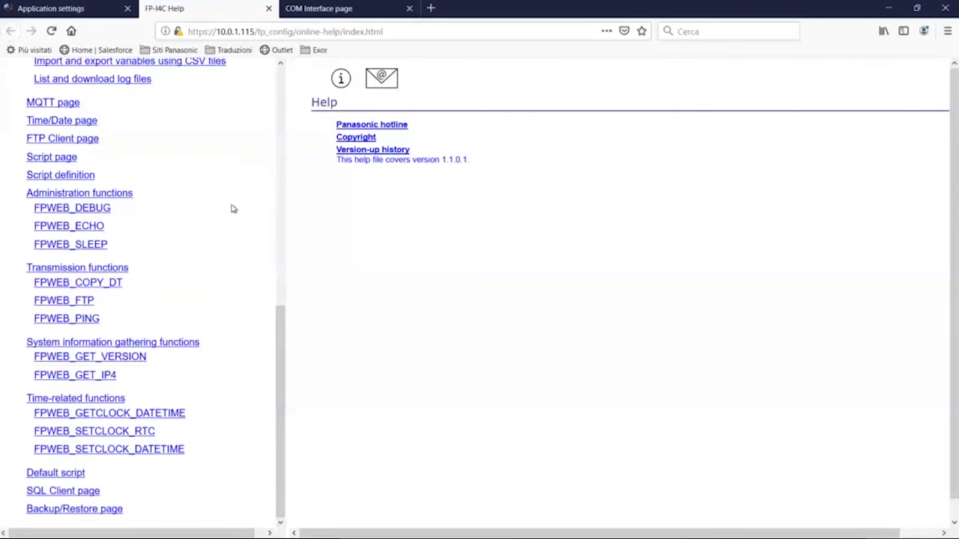
scroll(219, 217, "up", 7)
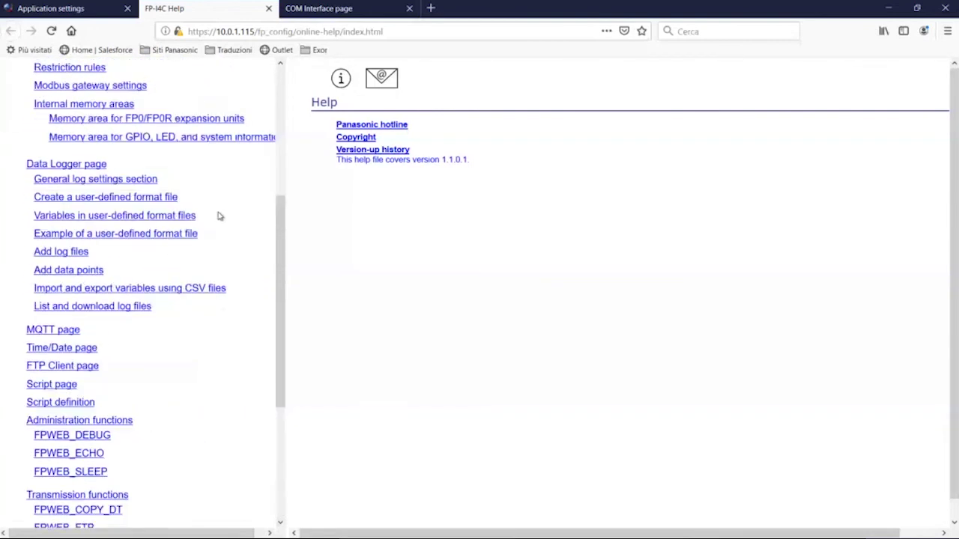
scroll(219, 216, "up", 6)
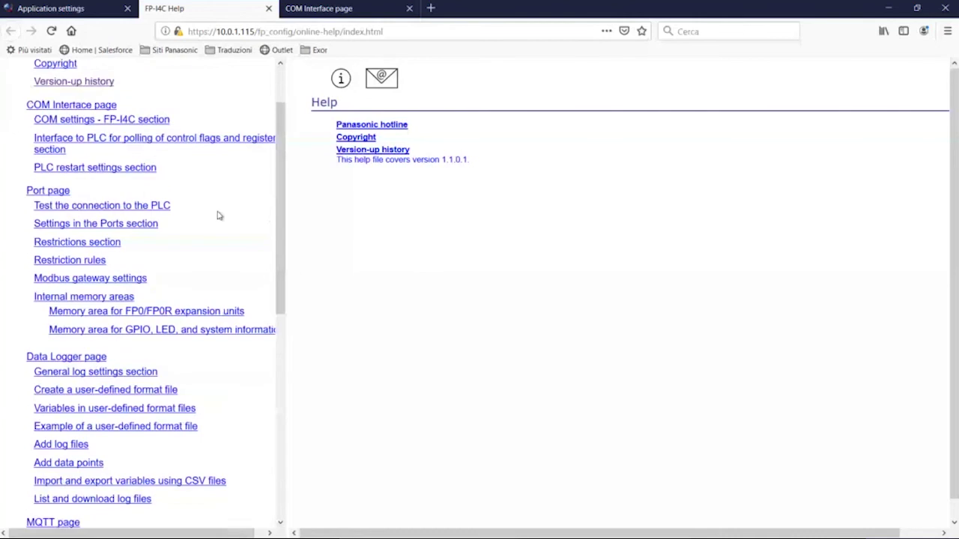
scroll(218, 215, "down", 6)
left_click(66, 330)
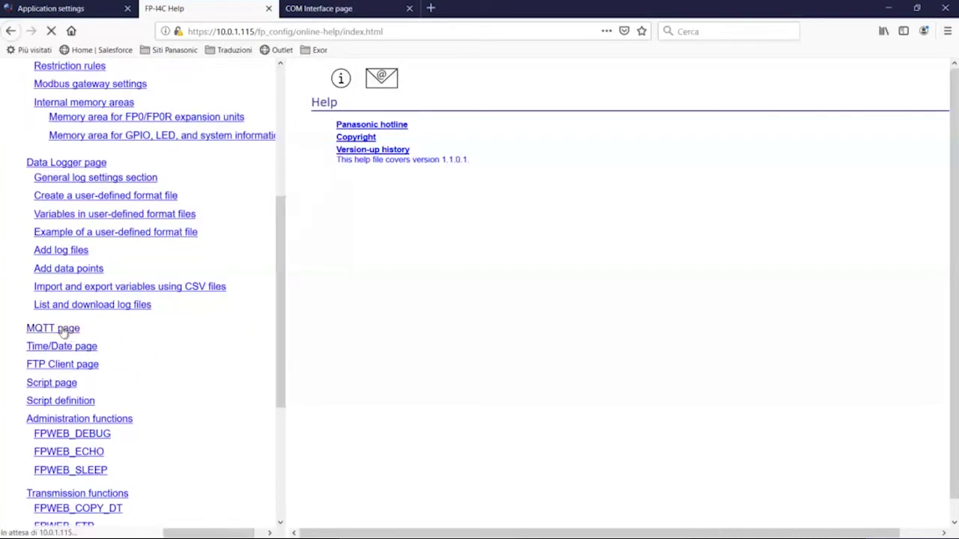
left_click(113, 7)
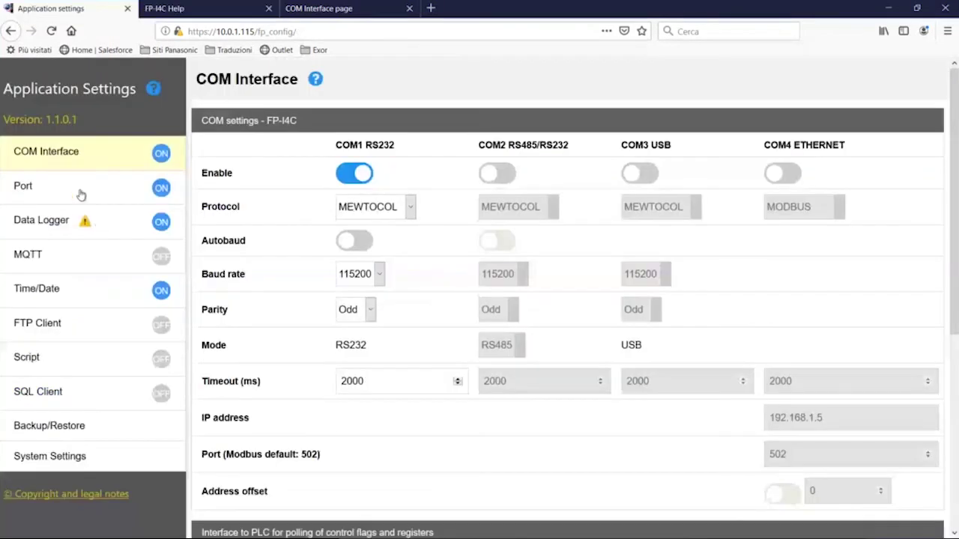
Step: Review the MQTT settings and their help page, along with the Time/Date and SQL Client settings
left_click(94, 266)
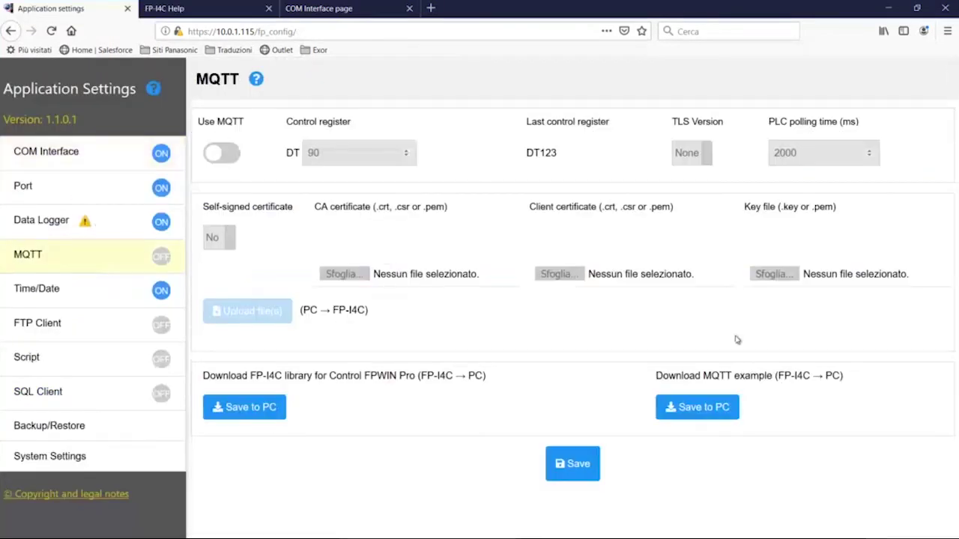
right_click(355, 360)
left_click(327, 426)
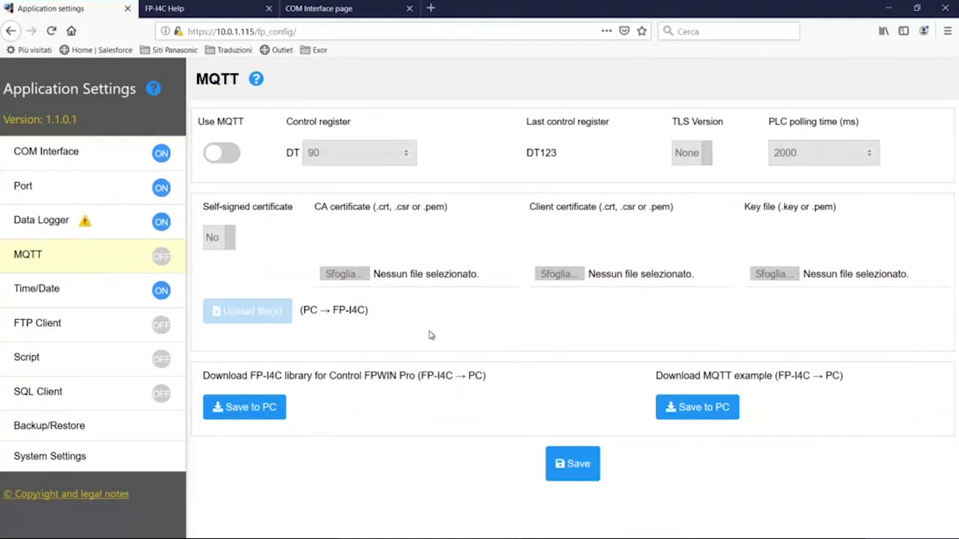
left_click(257, 80)
key("ctrl+Page_Up")
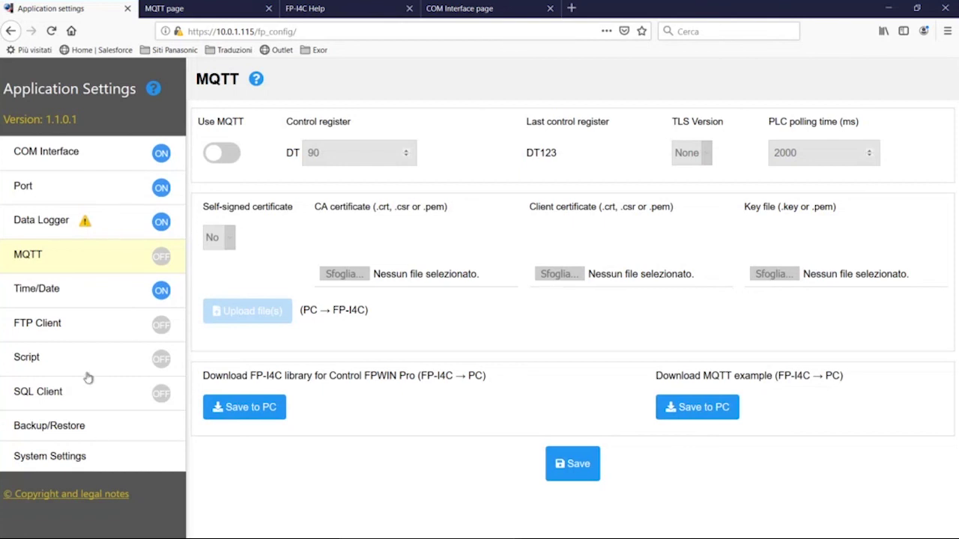
left_click(89, 289)
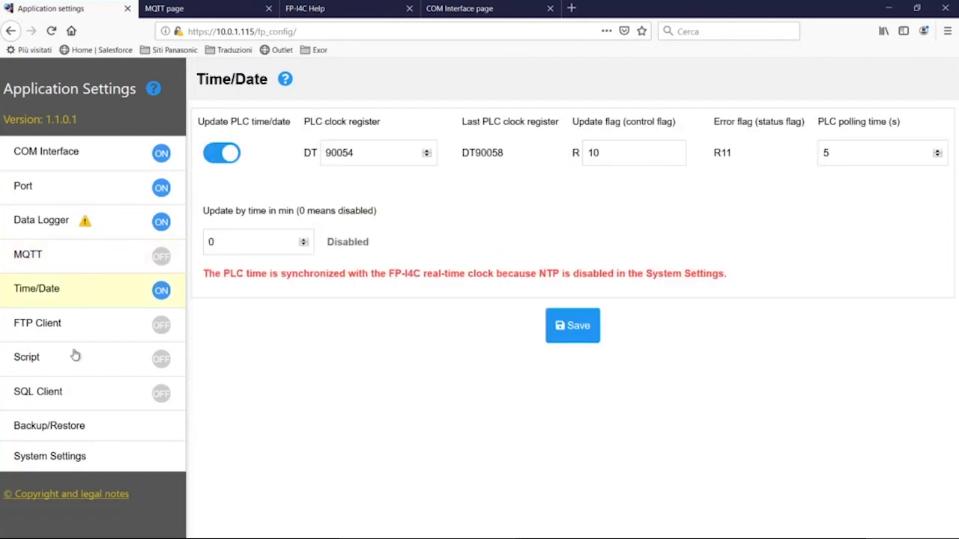
left_click(71, 395)
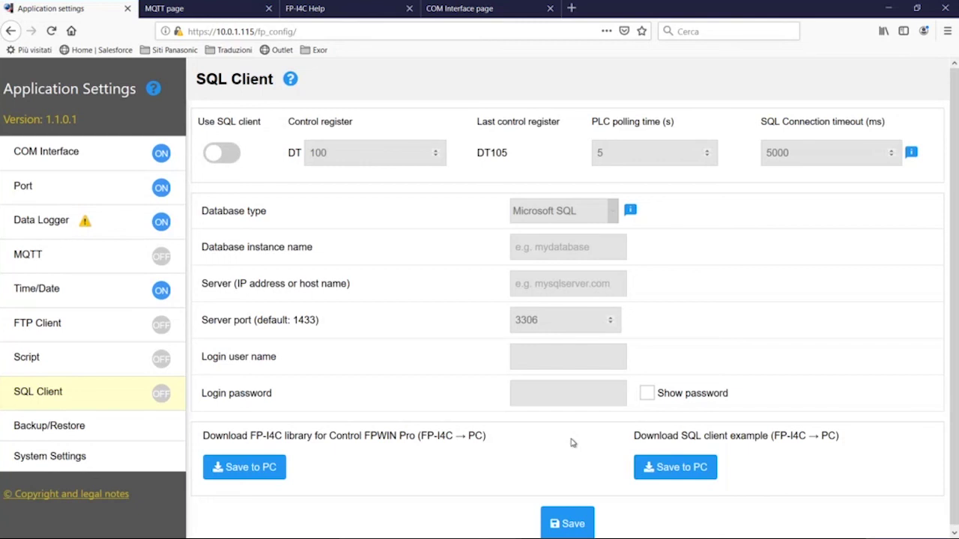
Step: Return to the COM Interface settings and examine the protocol and baud rate options available for COM1 RS232
left_click(98, 163)
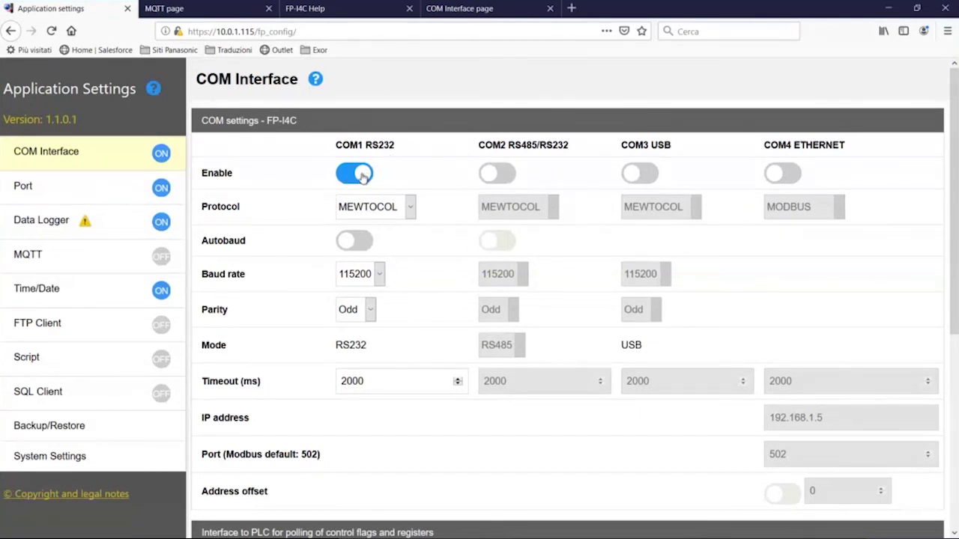
left_click(411, 206)
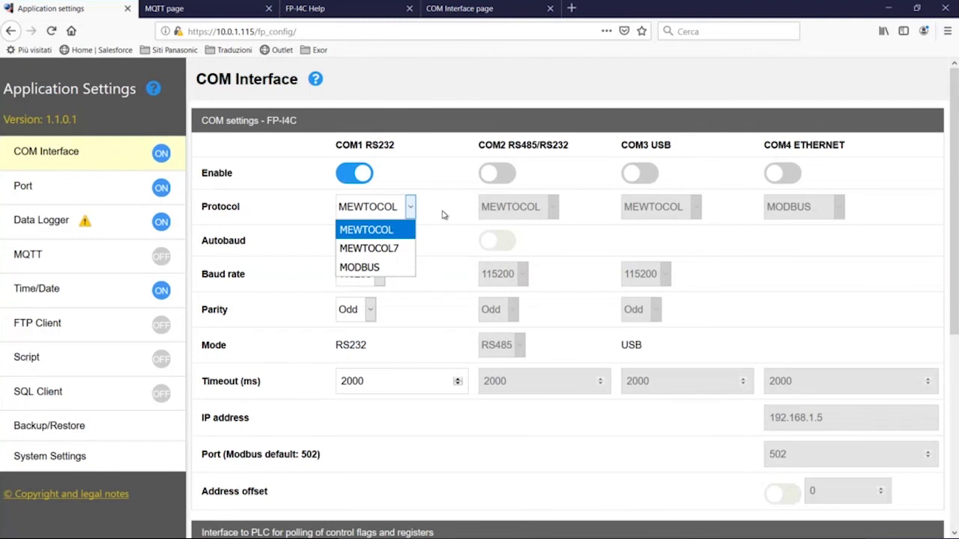
left_click(443, 215)
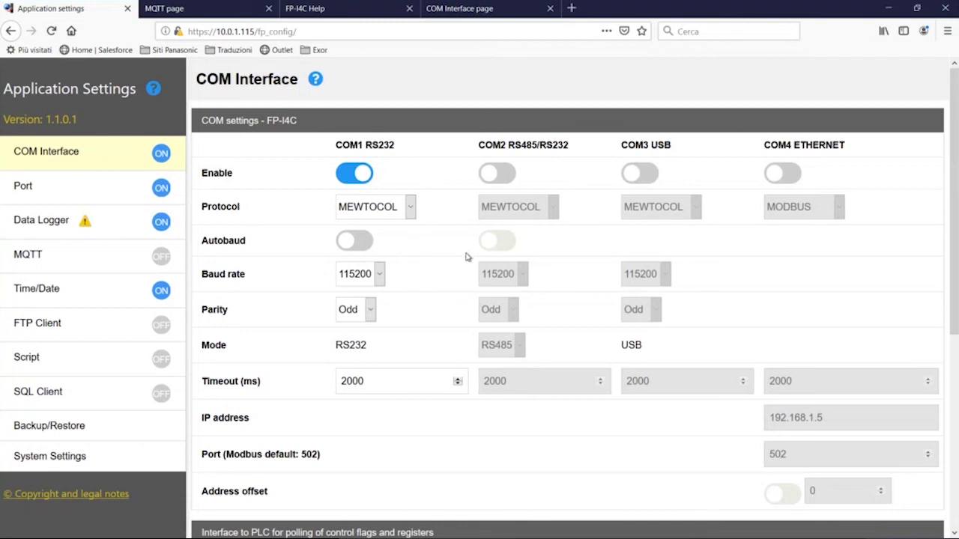
left_click(377, 274)
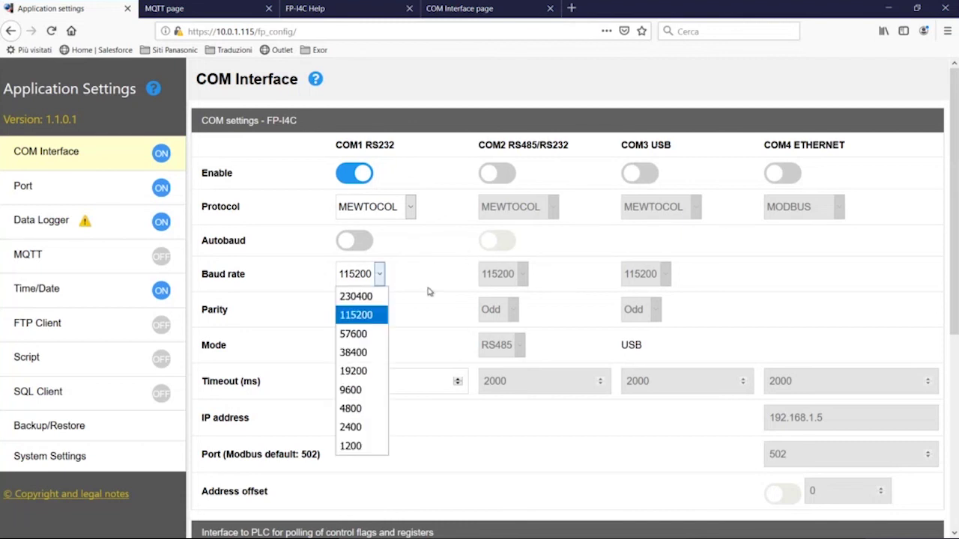
left_click(428, 291)
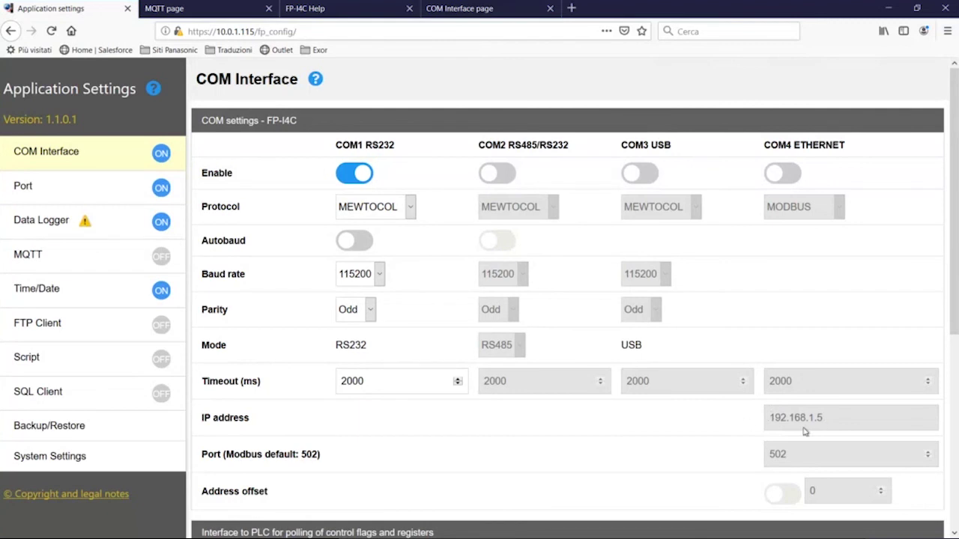
Step: Examine the available COM interfaces to the control device in the PLC polling section
scroll(634, 415, "down", 3)
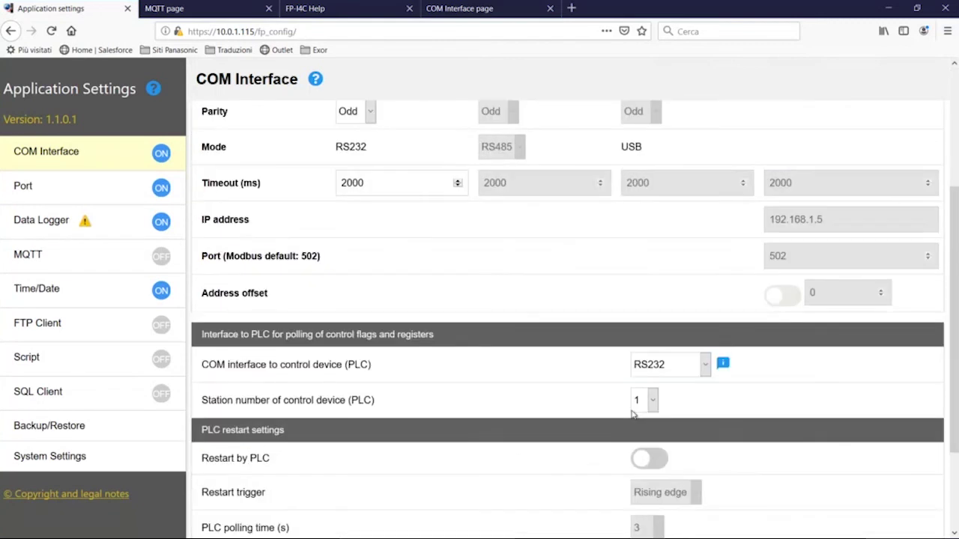
scroll(634, 415, "down", 2)
scroll(659, 337, "down", 1)
left_click(704, 240)
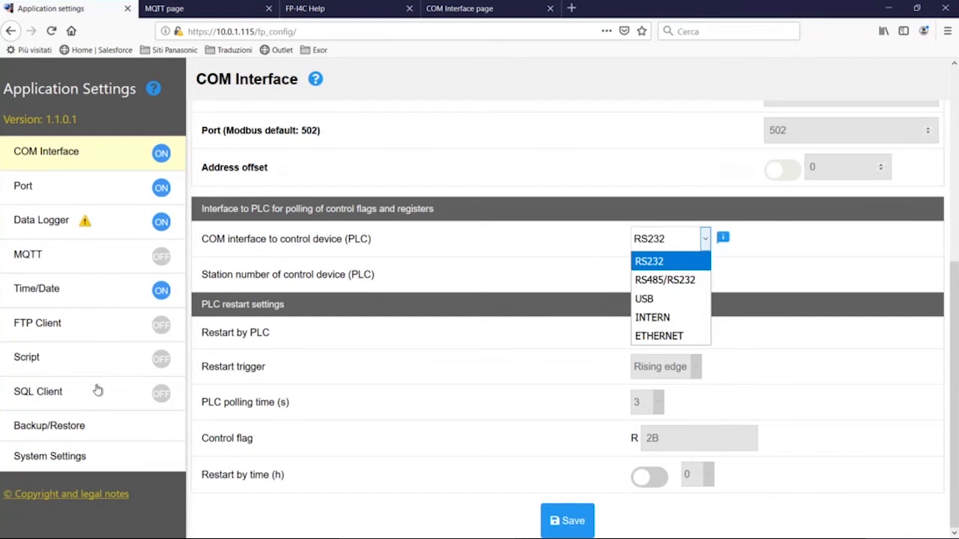
Step: Examine the remaining COM interface options and the station number choices for the control device (PLC)
key("Down")
key("Down")
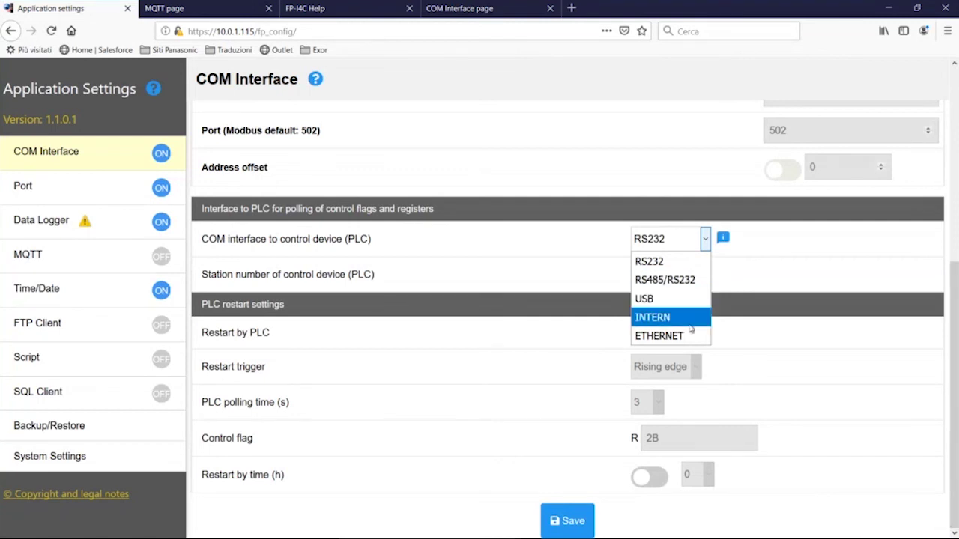
key("Escape")
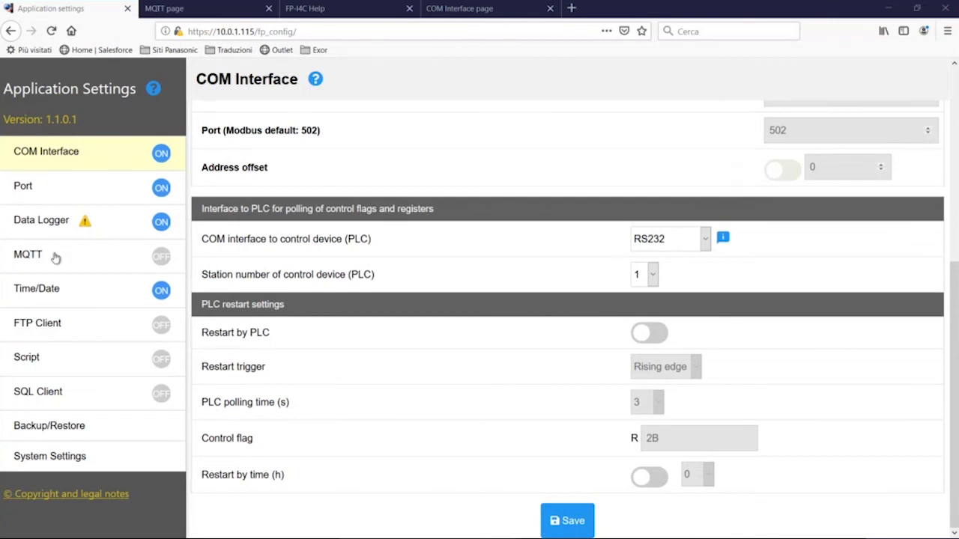
left_click(653, 276)
left_click(802, 341)
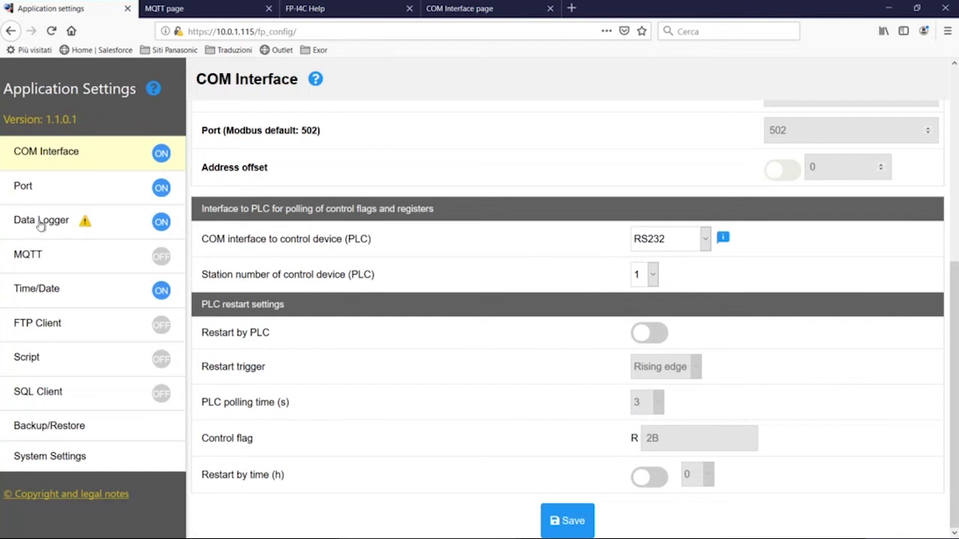
Step: Open the Port settings and examine the available number of clients for port 9094, keeping the current choice
left_click(72, 195)
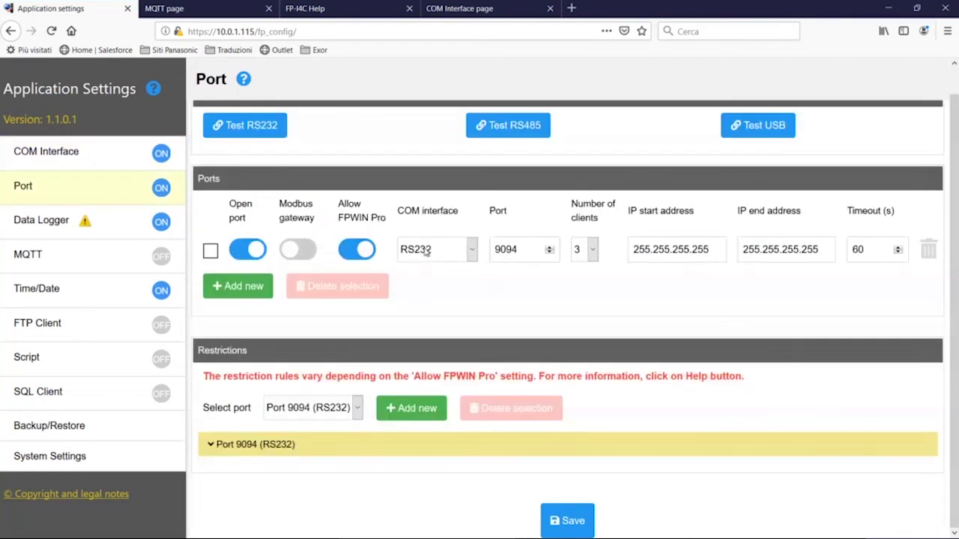
left_click(581, 251)
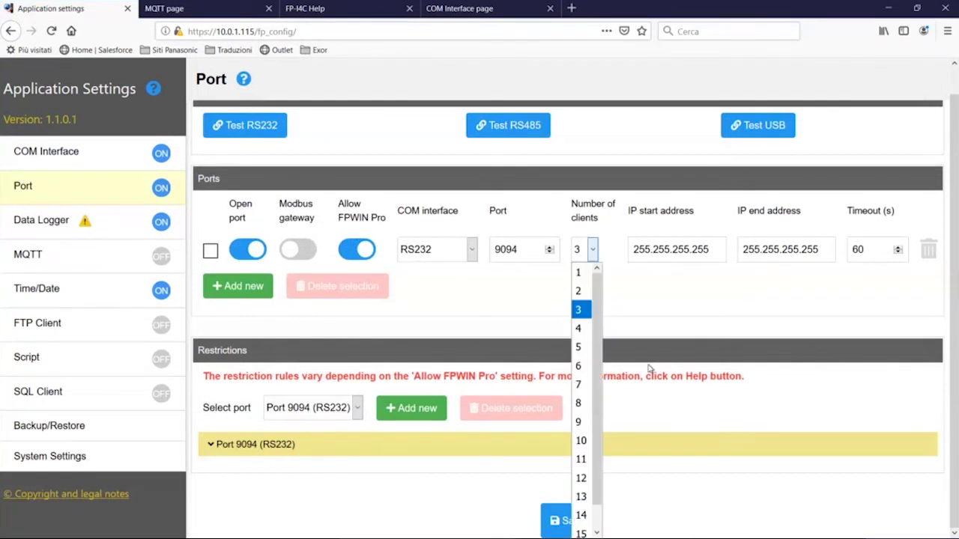
scroll(600, 390, "down", 1)
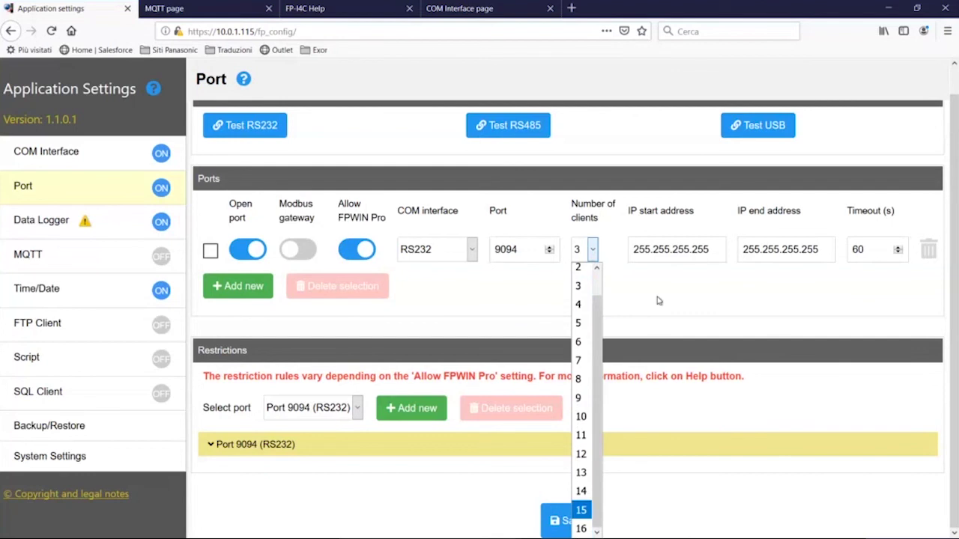
left_click(658, 300)
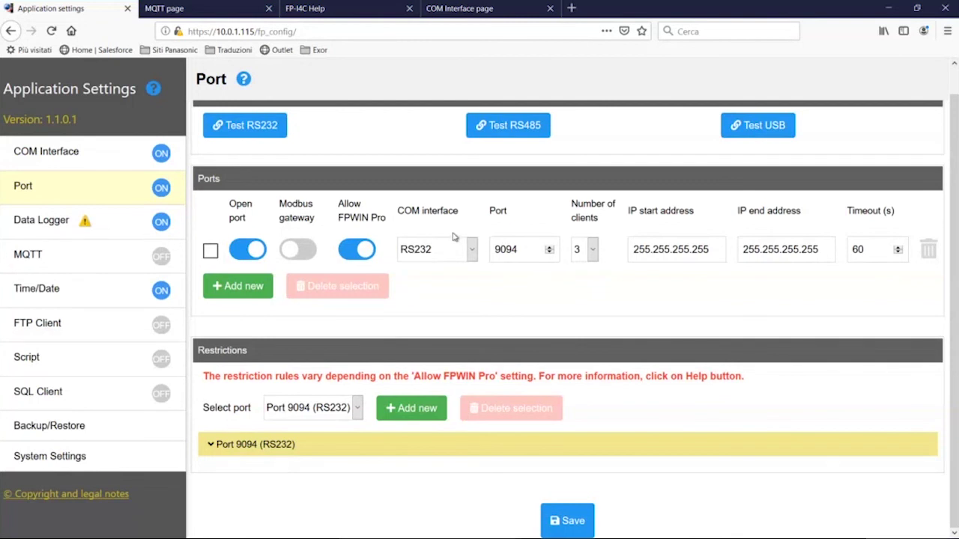
Step: Test the RS232 connection to the PLC, dismiss the result, and expand the restrictions for Port 9094 (RS232)
left_click(238, 128)
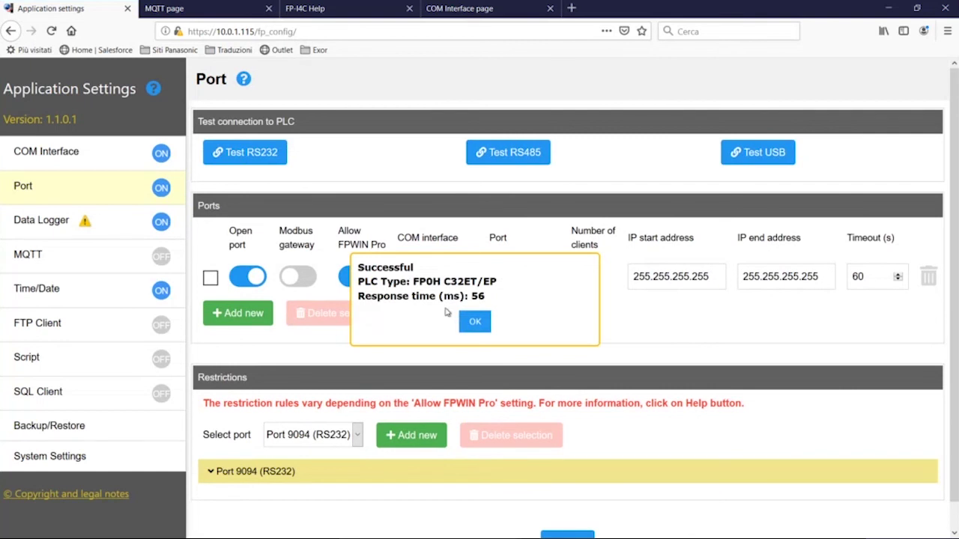
left_click_drag(491, 301, 475, 323)
left_click(475, 323)
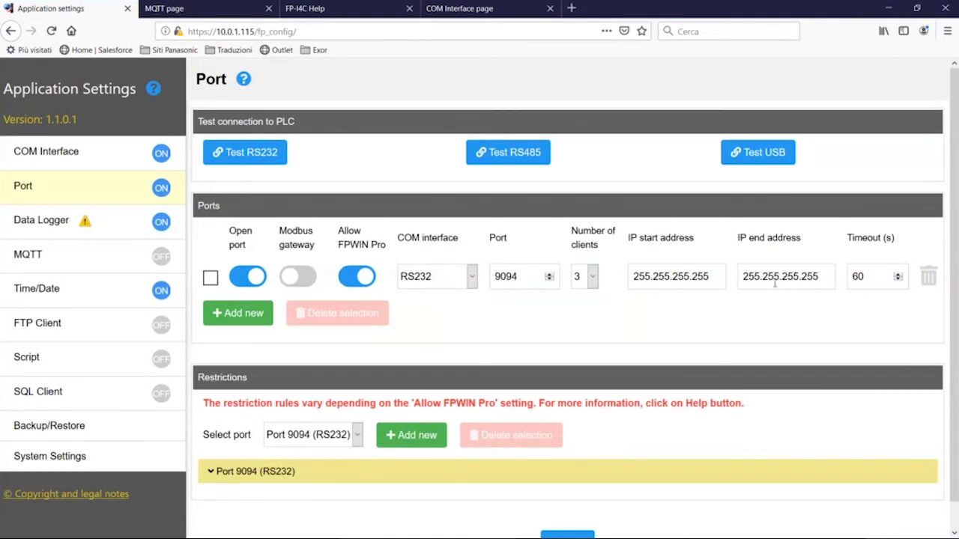
left_click(321, 471)
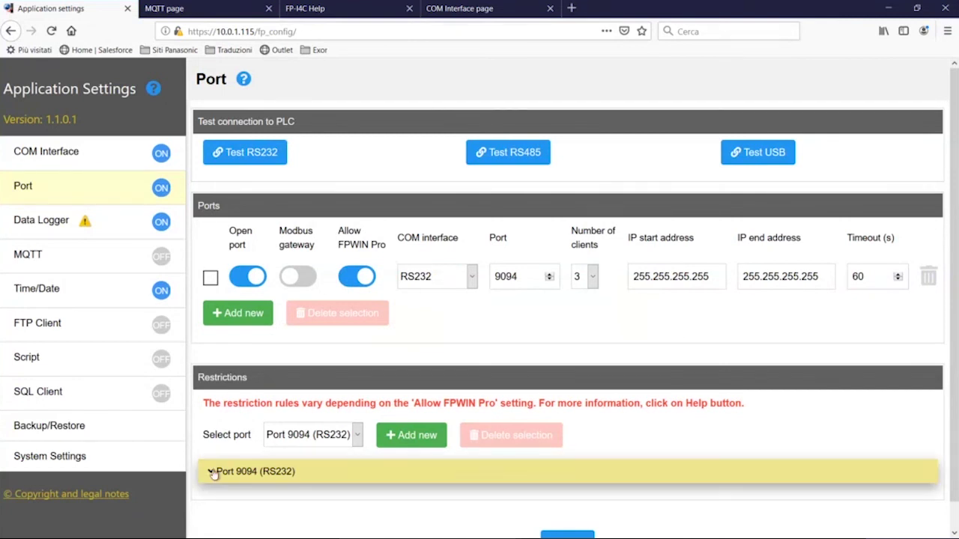
scroll(764, 338, "down", 2)
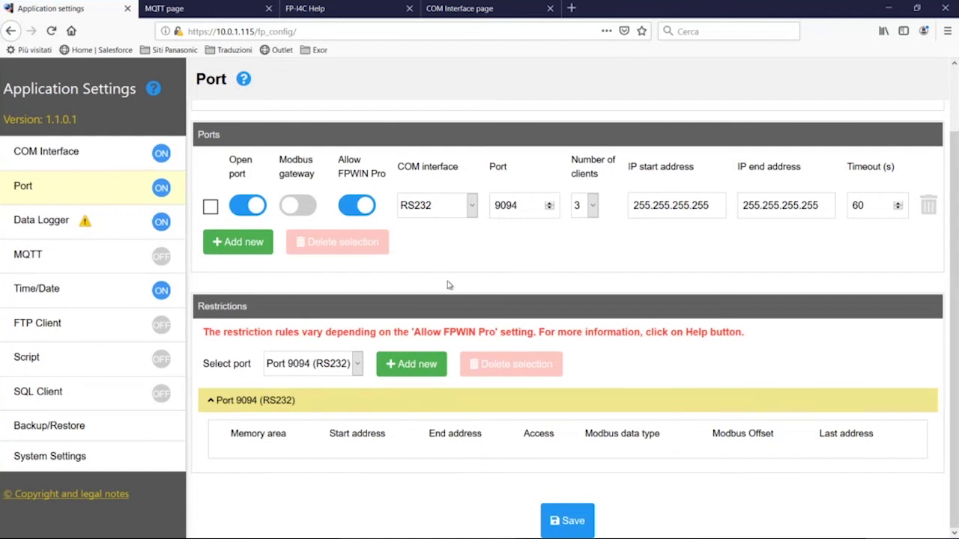
Step: Open the Data Logger's general log settings and examine the data storage location options without changing the selection
left_click(114, 222)
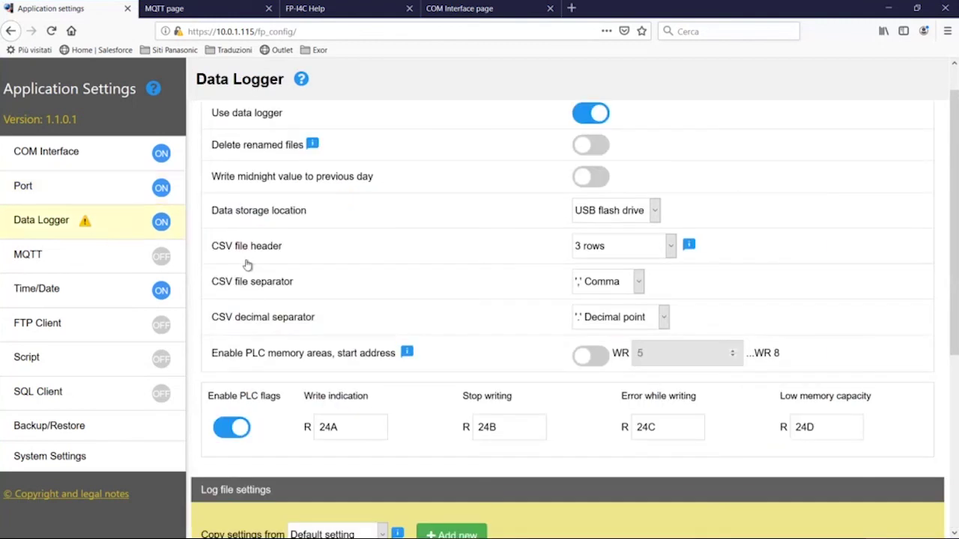
scroll(542, 364, "up", 1)
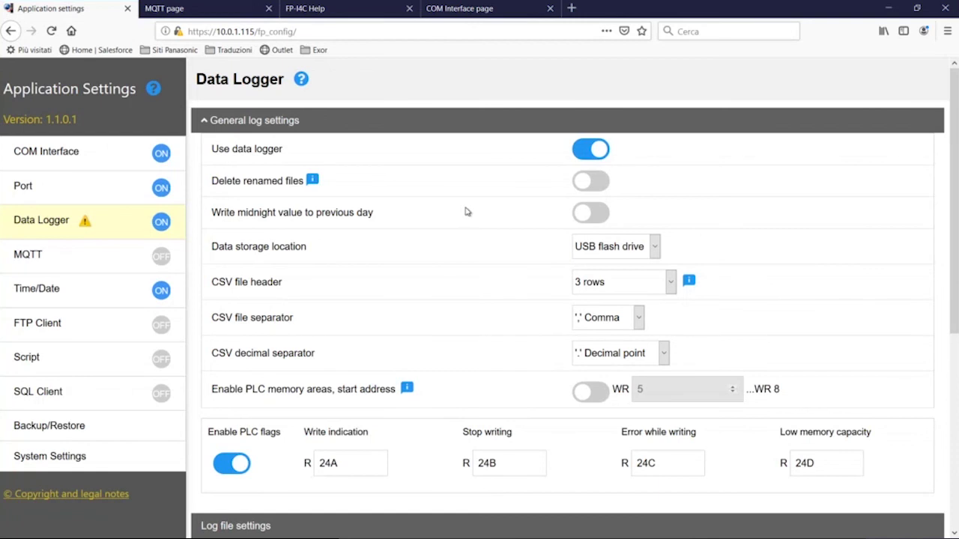
left_click(603, 245)
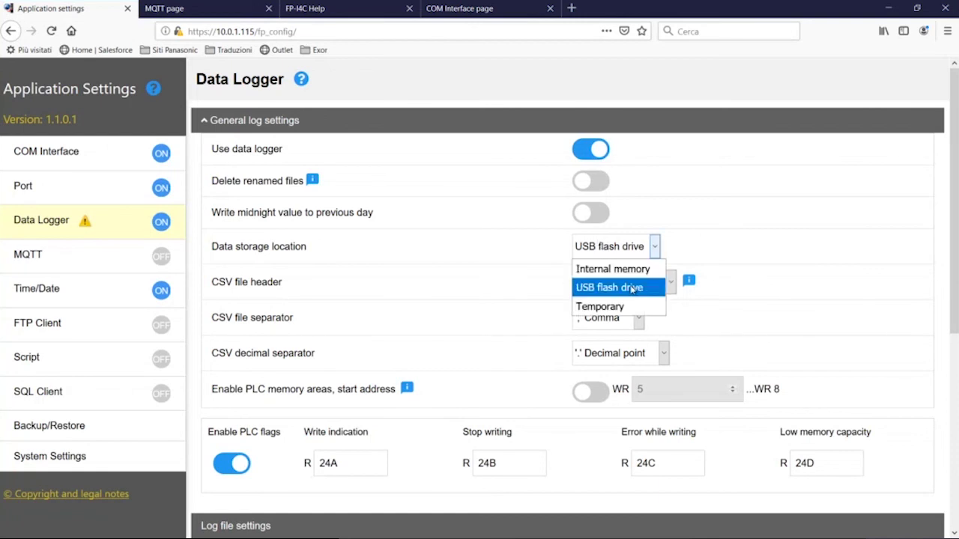
left_click(731, 243)
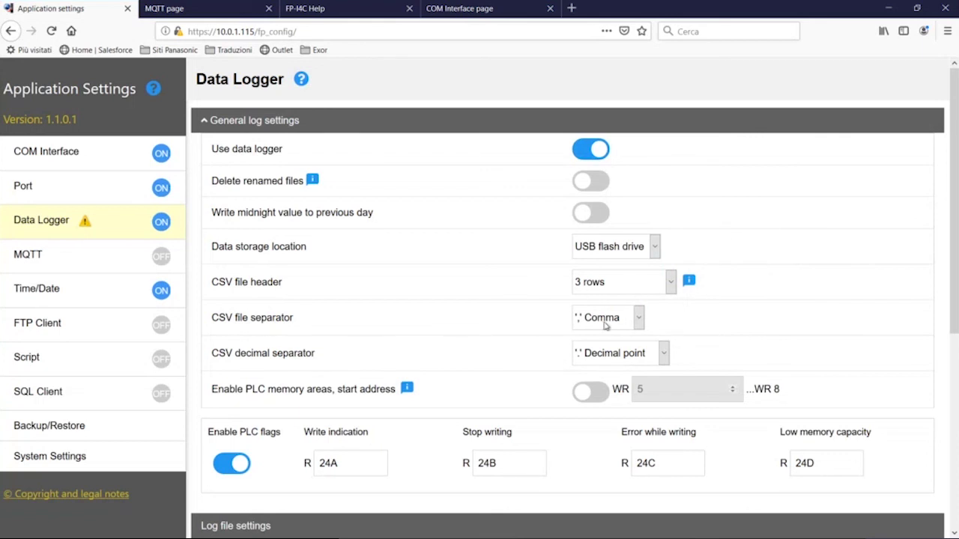
Step: Expand the TestFile log file and review its file, trigger and flag settings through to its data point list
scroll(504, 316, "down", 5)
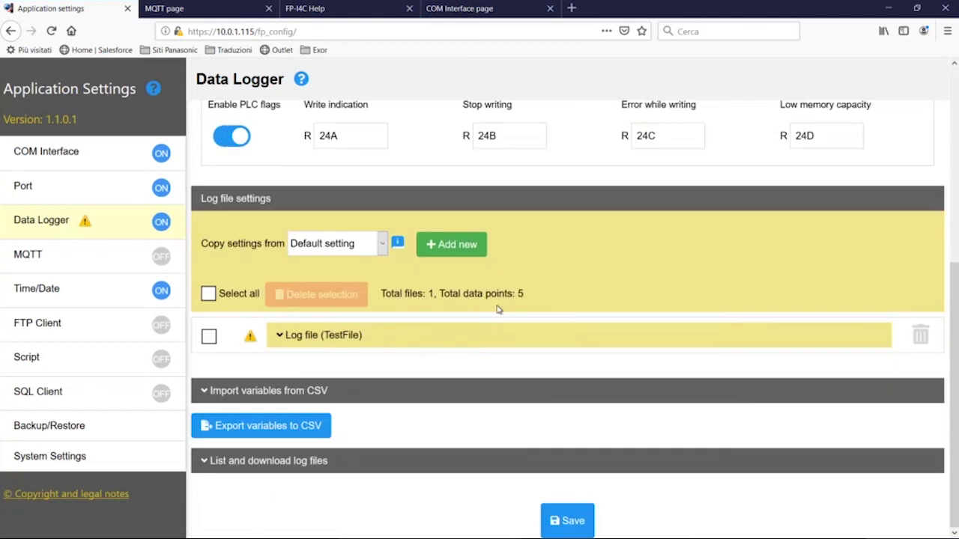
left_click(288, 338)
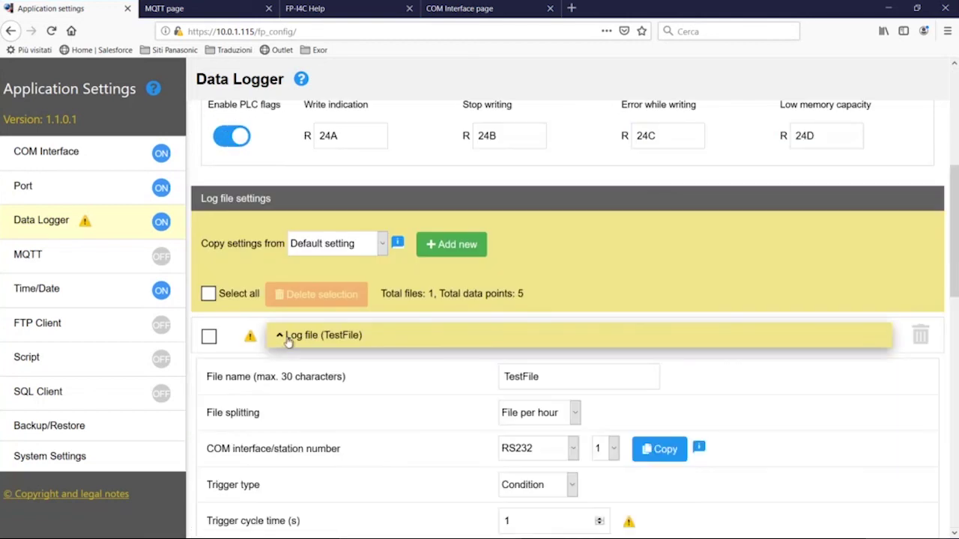
scroll(692, 367, "down", 2)
scroll(739, 382, "down", 6)
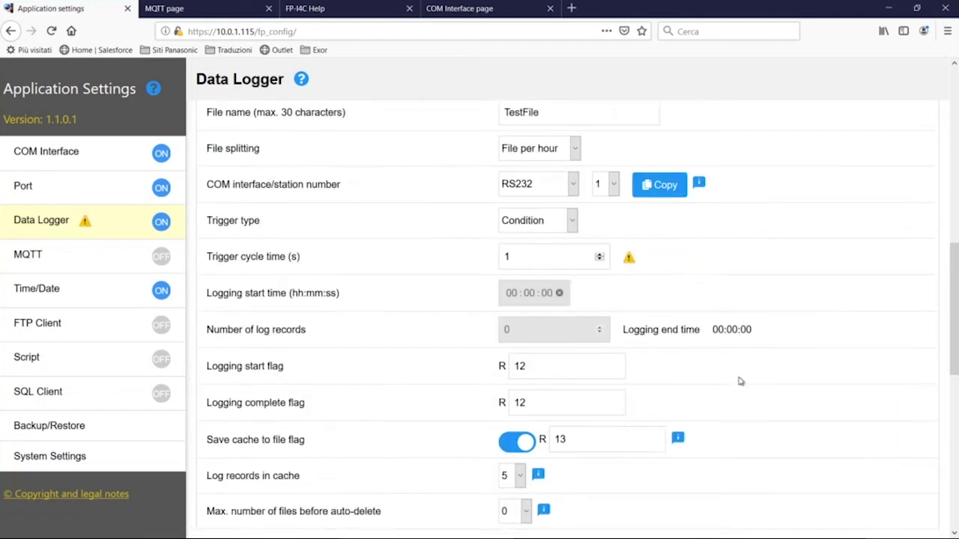
scroll(739, 381, "down", 1)
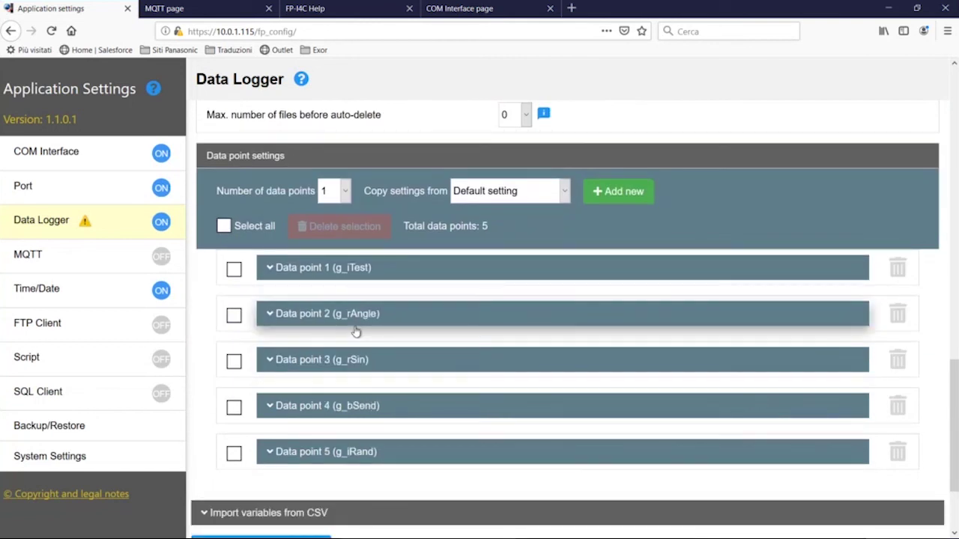
Step: Expand data point 1 (g_iTest), review its register, data format and scaling settings, and return to the log file settings
left_click(272, 269)
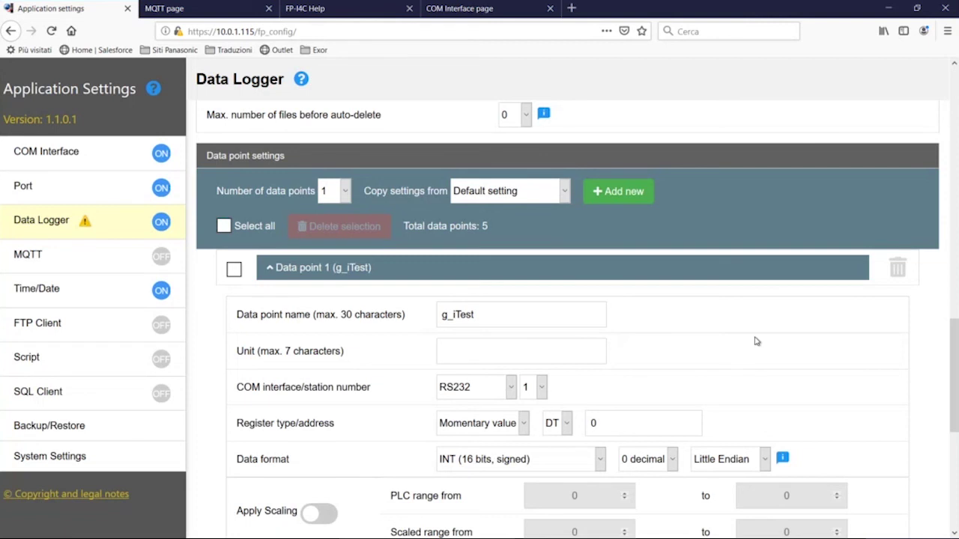
scroll(756, 341, "down", 5)
scroll(756, 333, "up", 6)
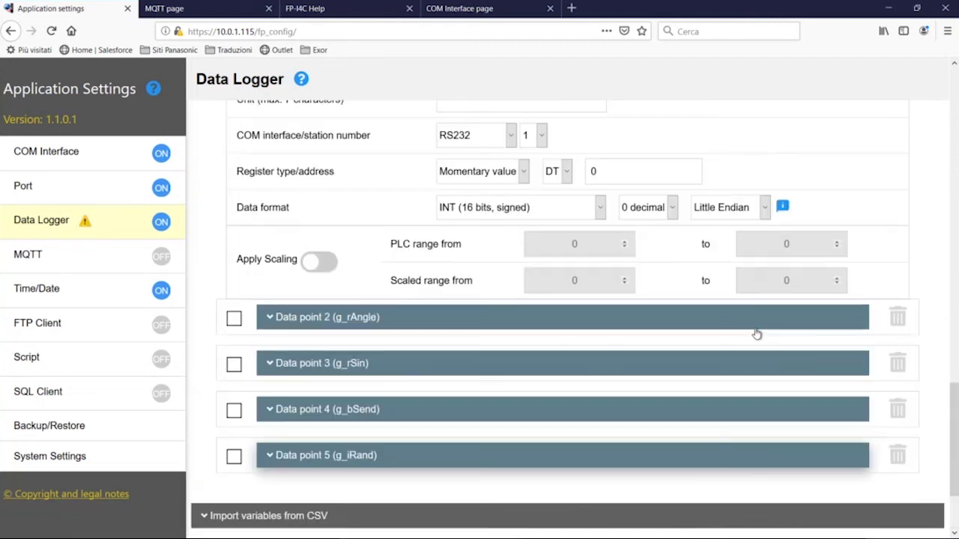
scroll(756, 331, "up", 8)
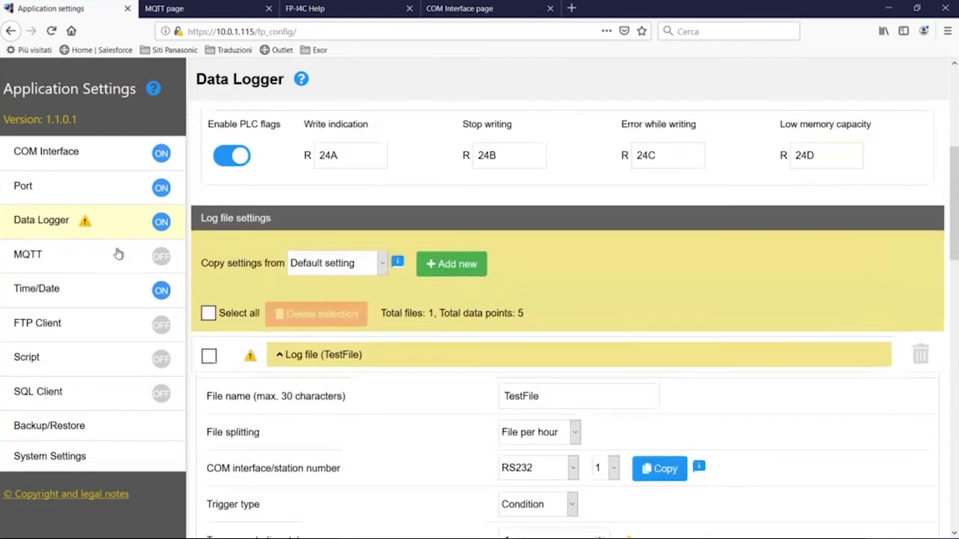
Step: Open the MQTT settings and highlight the CA certificate, client certificate and key file labels in turn
left_click(118, 254)
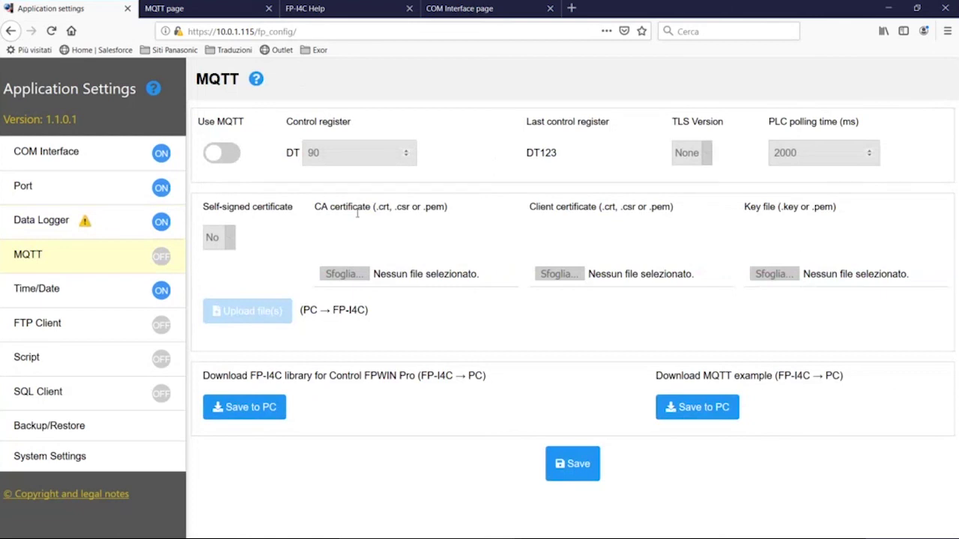
left_click_drag(456, 210, 313, 210)
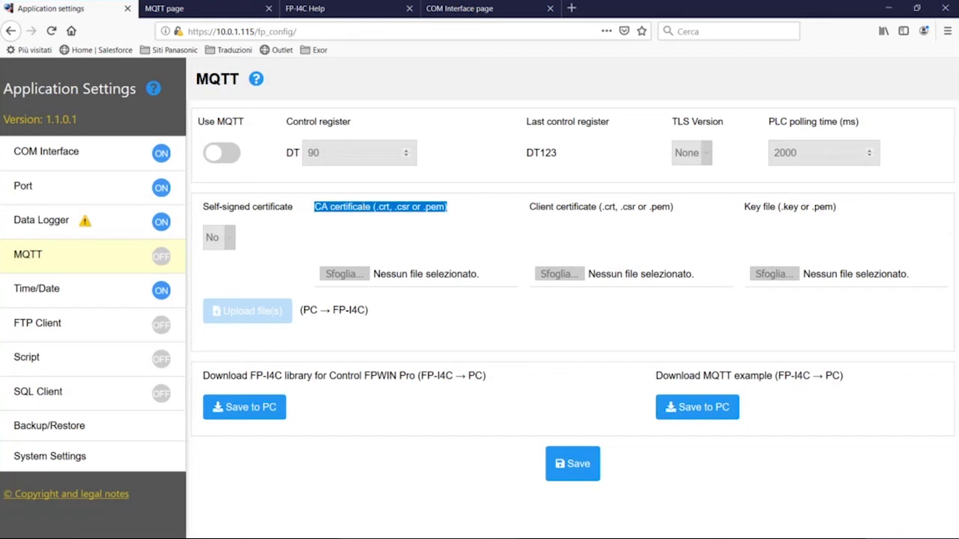
left_click_drag(529, 209, 671, 216)
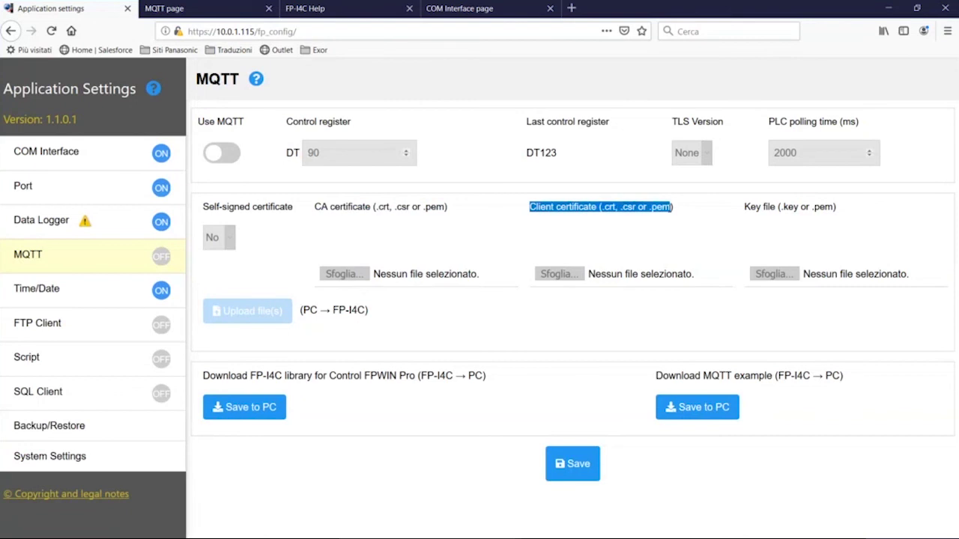
left_click(765, 224)
left_click_drag(747, 209, 825, 238)
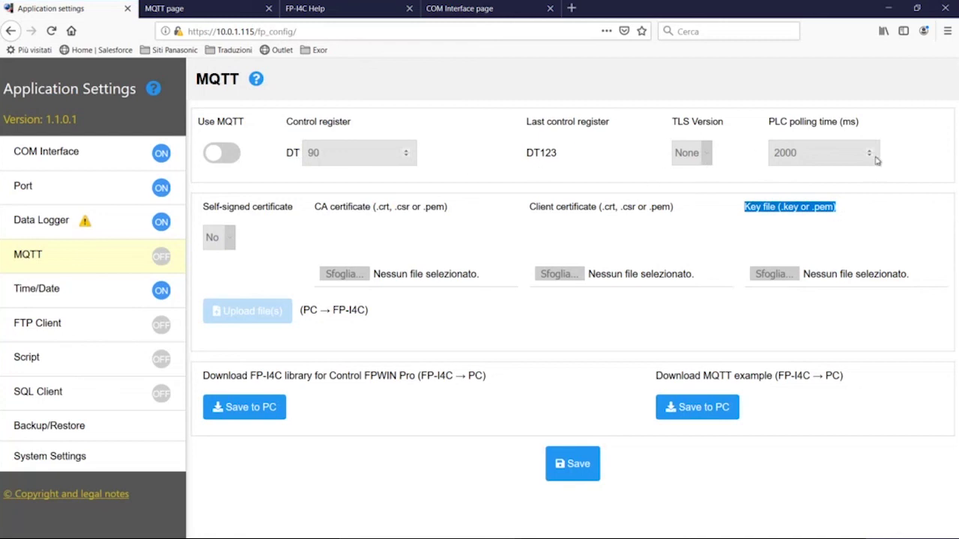
left_click(66, 293)
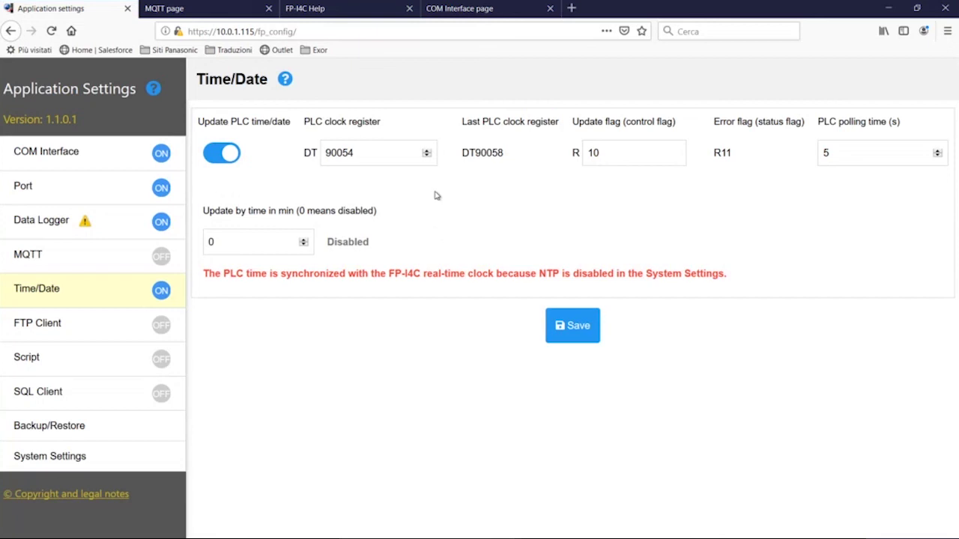
left_click(38, 325)
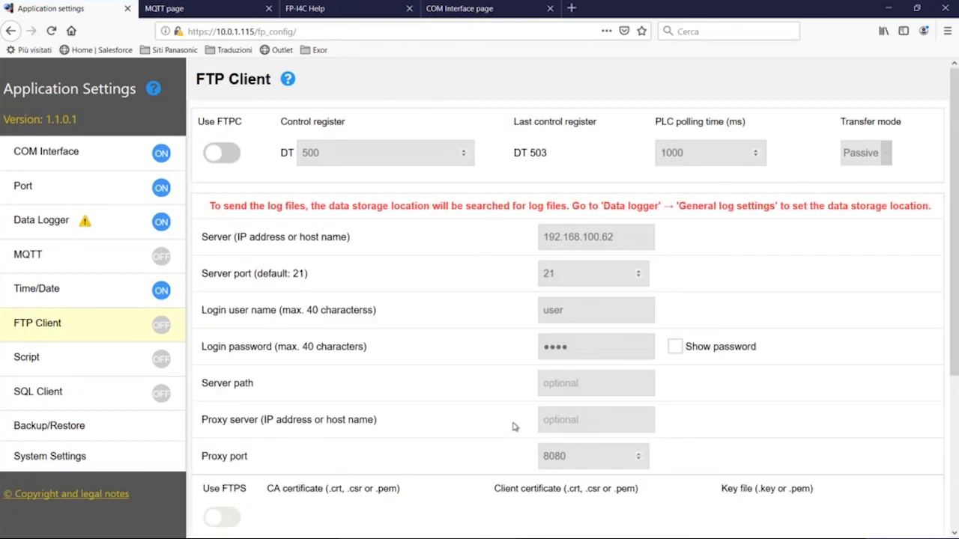
scroll(482, 366, "down", 3)
scroll(514, 330, "up", 2)
scroll(375, 363, "down", 2)
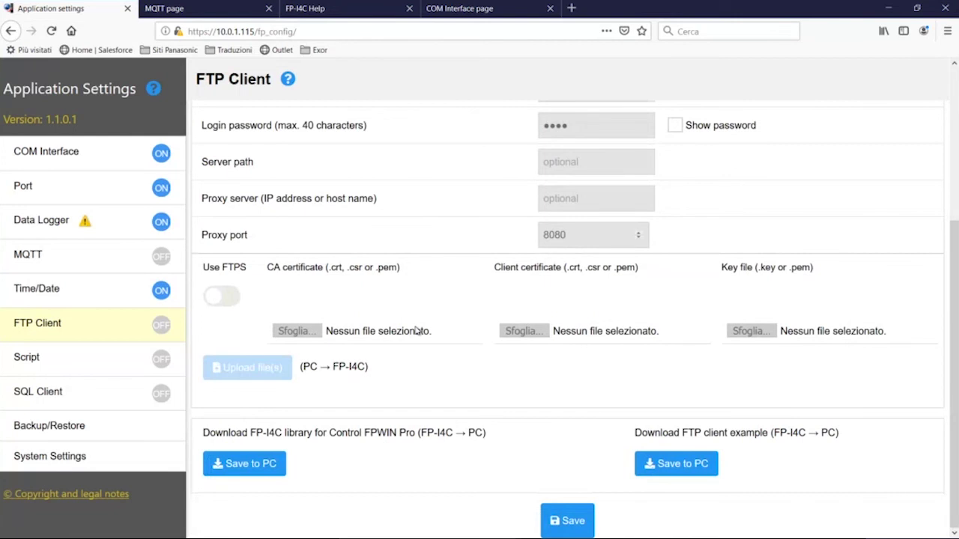
scroll(449, 336, "up", 5)
scroll(523, 345, "down", 1)
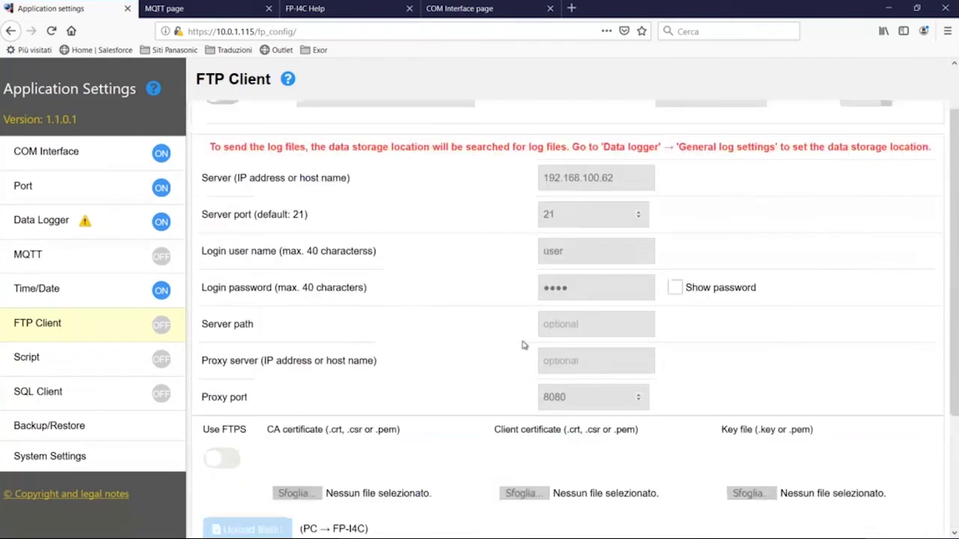
scroll(523, 344, "down", 4)
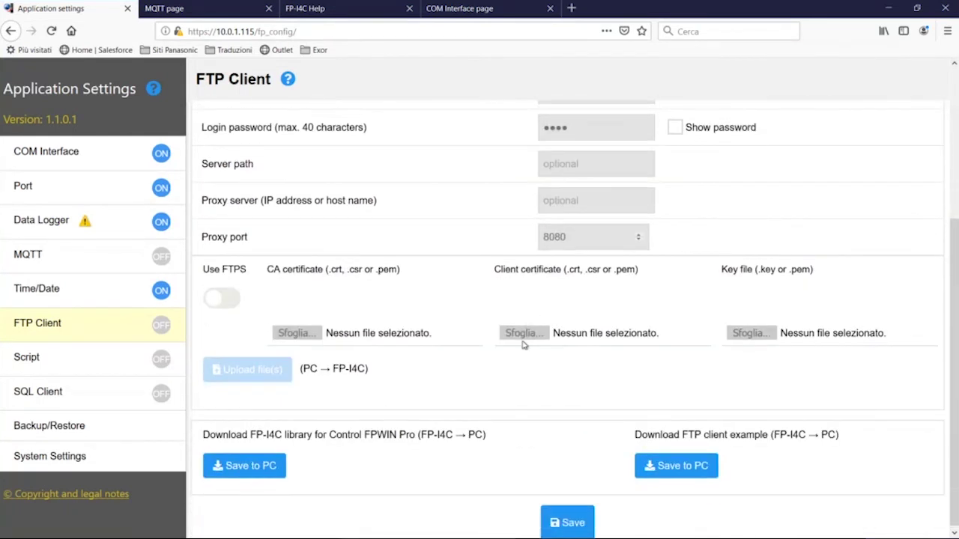
Step: Open the Script settings and read through the script file content to its end
left_click(58, 359)
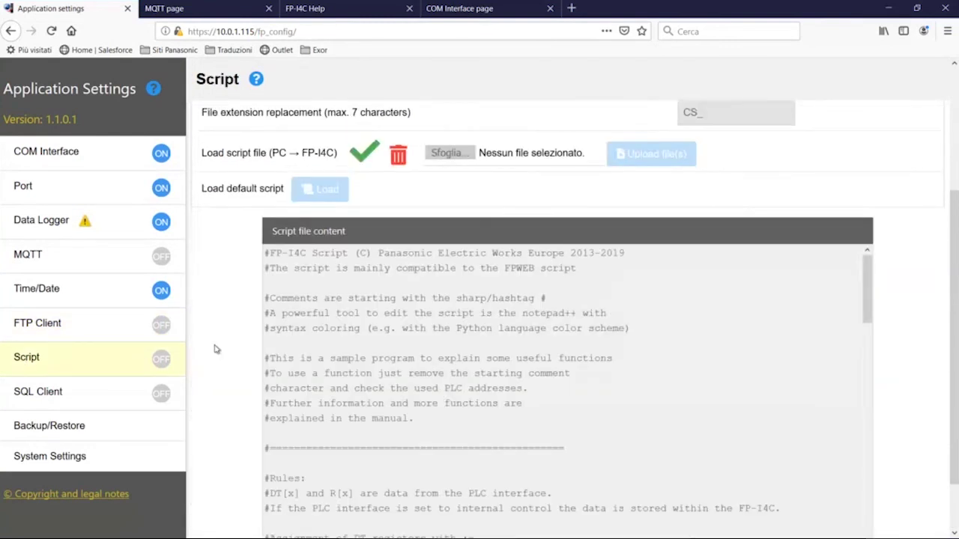
scroll(278, 337, "down", 2)
scroll(379, 330, "down", 5)
scroll(378, 330, "down", 15)
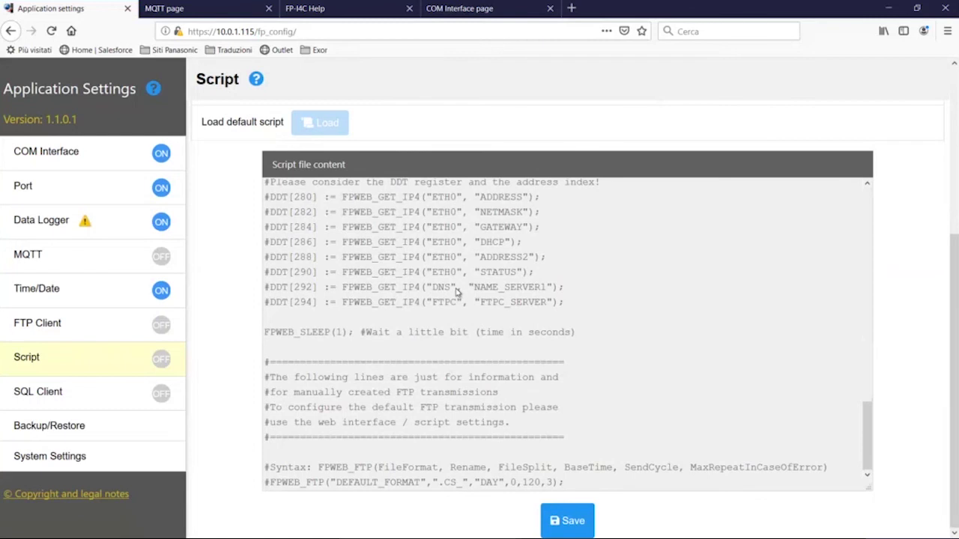
Step: Review the SQL Client settings and open the Backup/Restore page for the application settings
left_click(80, 399)
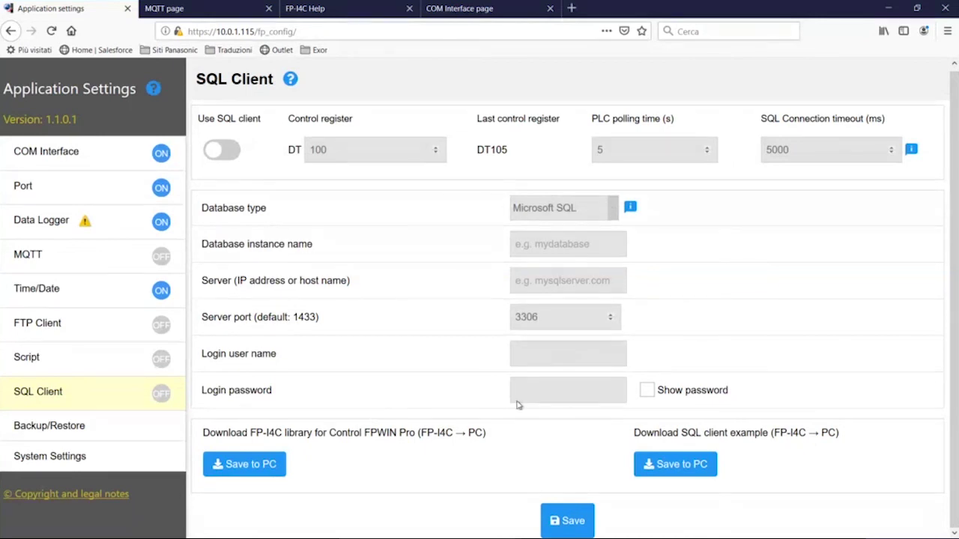
left_click(62, 427)
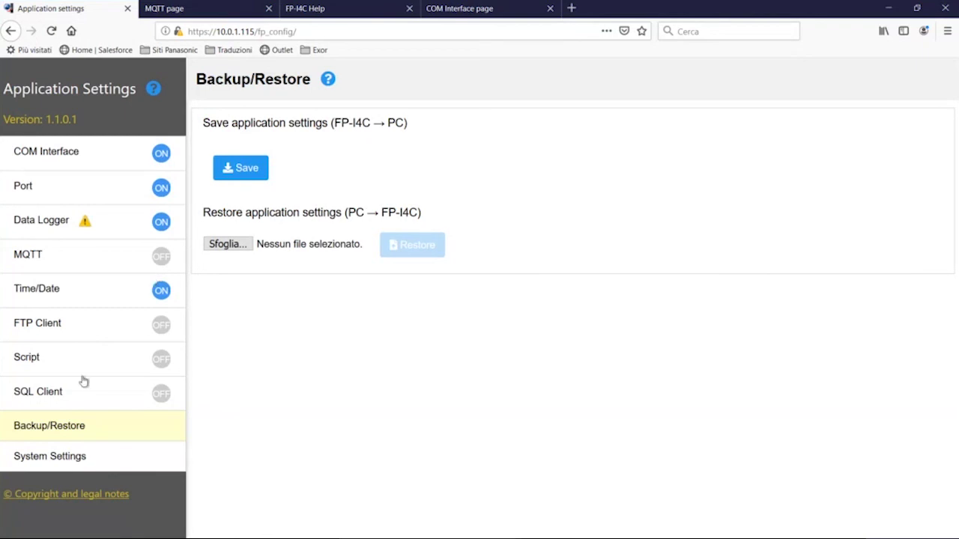
Step: Open the System Settings and review the Language, System, Logs, Date & Time and Network pages
left_click(86, 466)
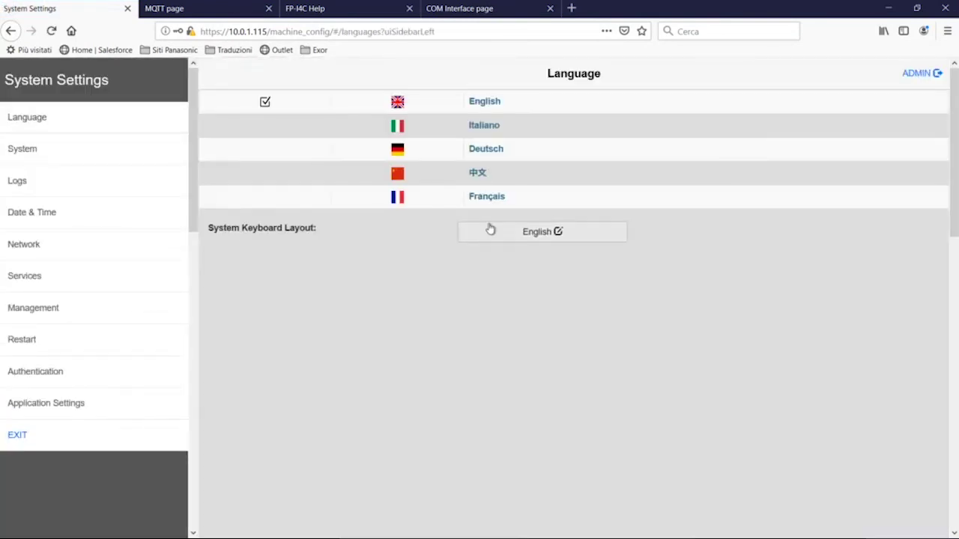
left_click(15, 149)
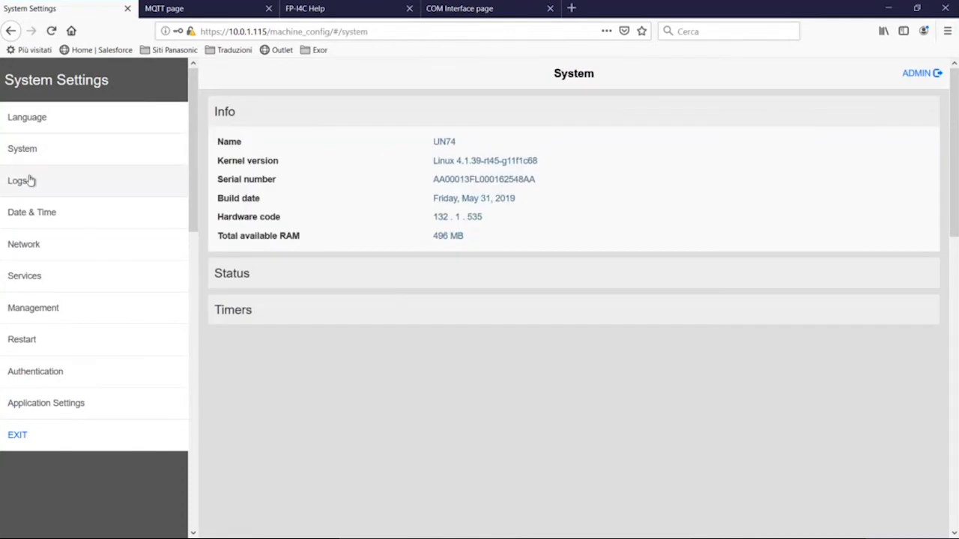
left_click(30, 180)
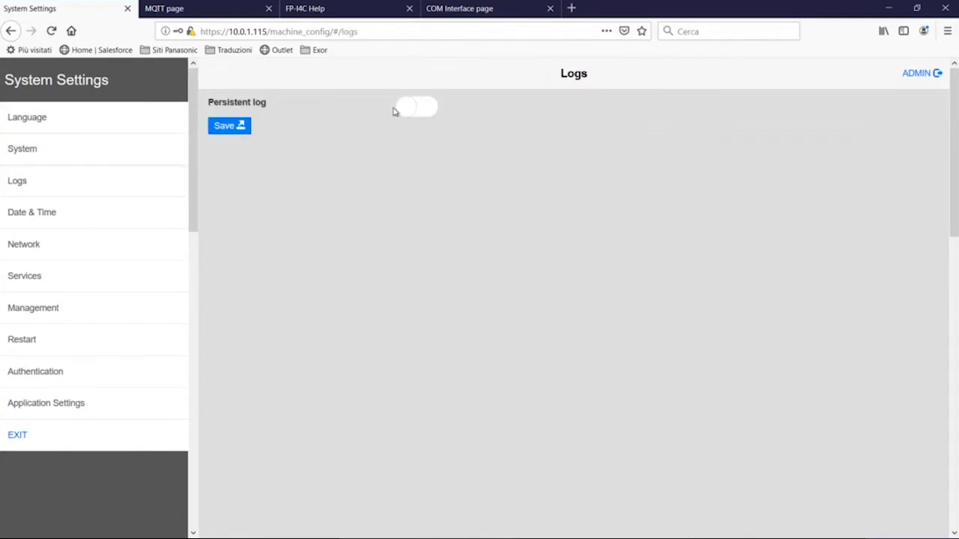
left_click(78, 222)
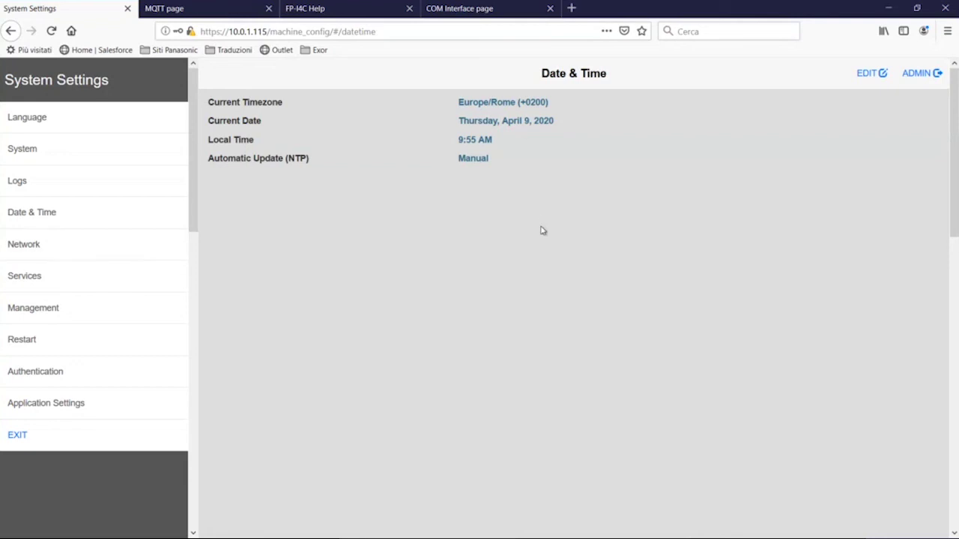
left_click(136, 256)
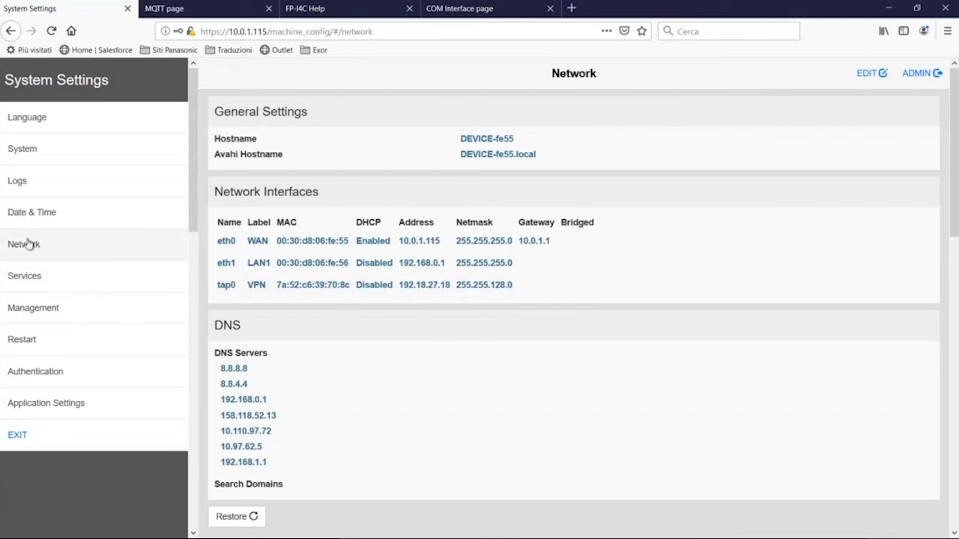
Step: Review the Services, Management, Restart and Authentication pages of the System Settings
left_click(44, 276)
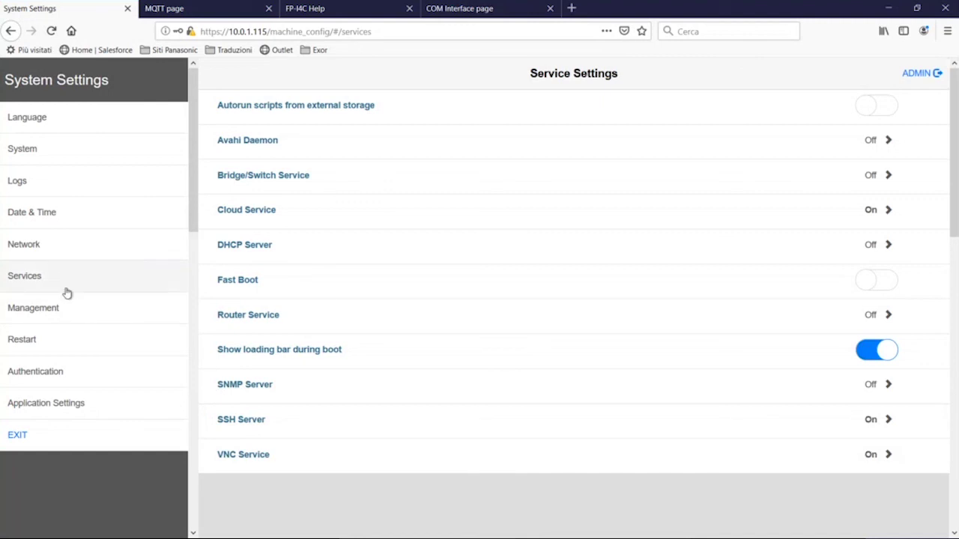
left_click(69, 312)
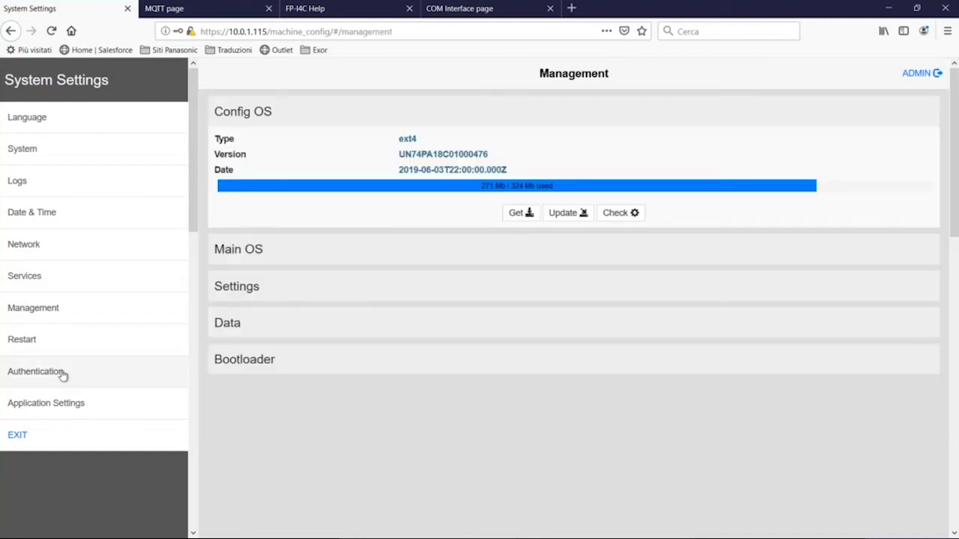
left_click(71, 339)
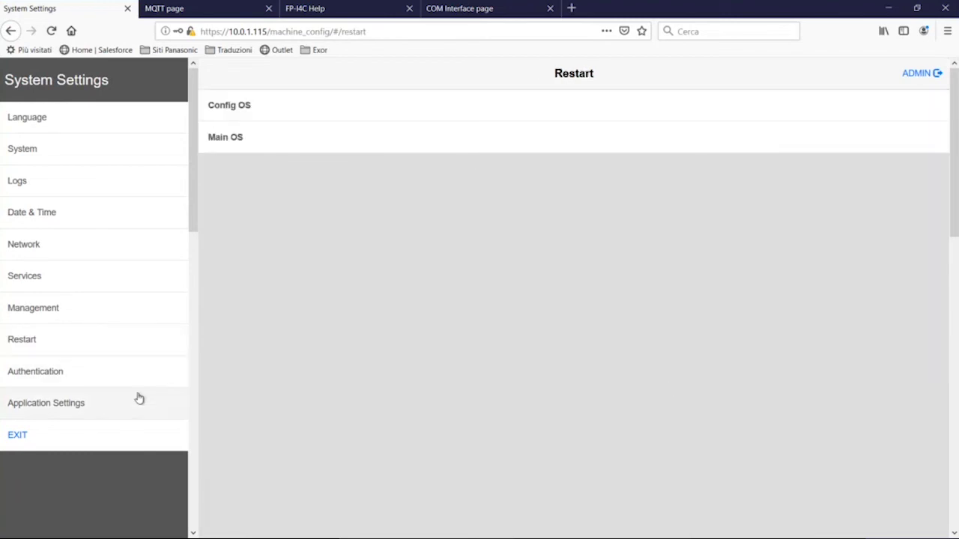
left_click(112, 372)
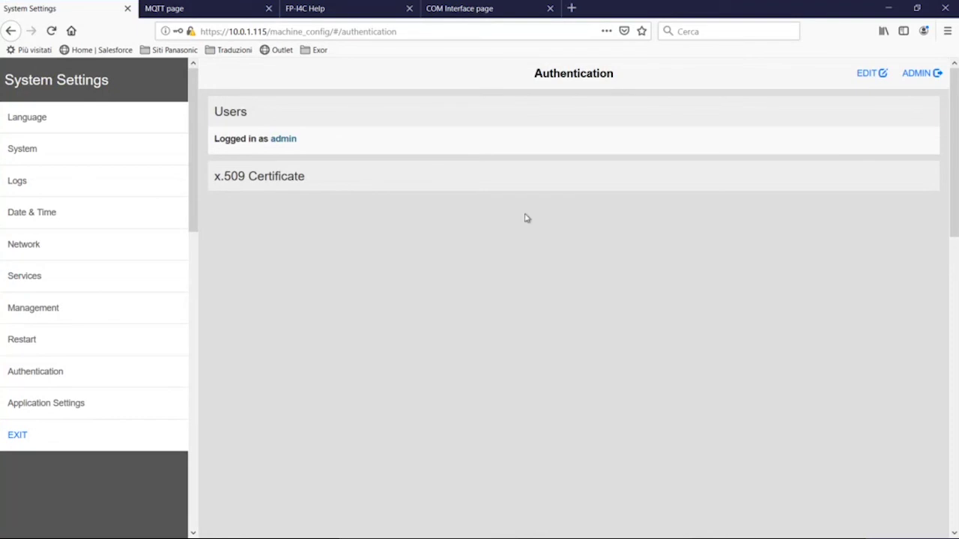
Step: Return to the application settings, view the COM Interface and Port pages, and test the RS232 connection to the PLC
left_click(109, 414)
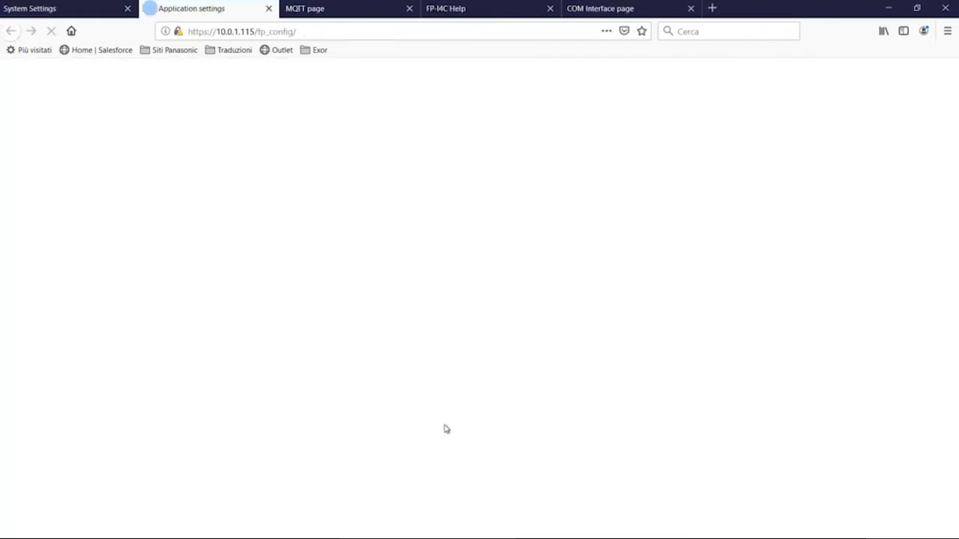
left_click(105, 173)
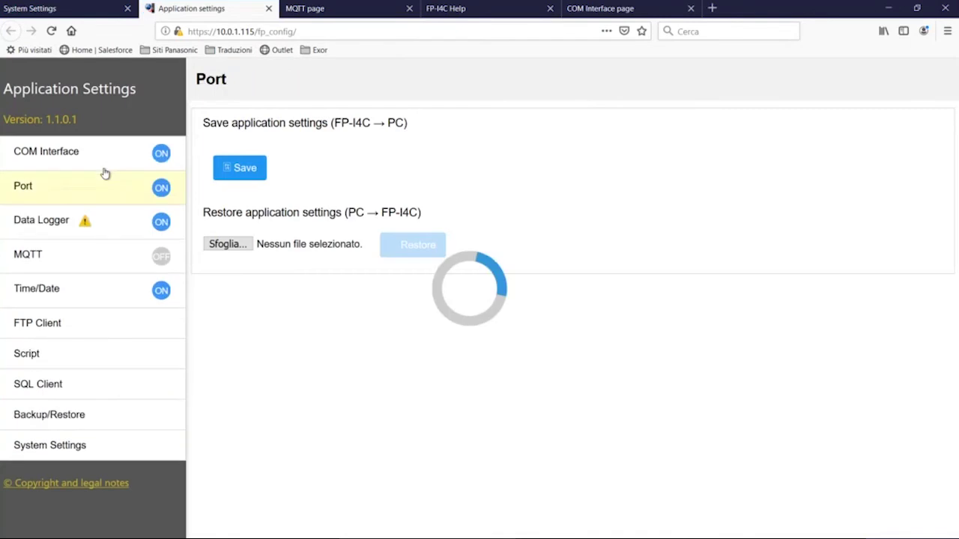
left_click(109, 161)
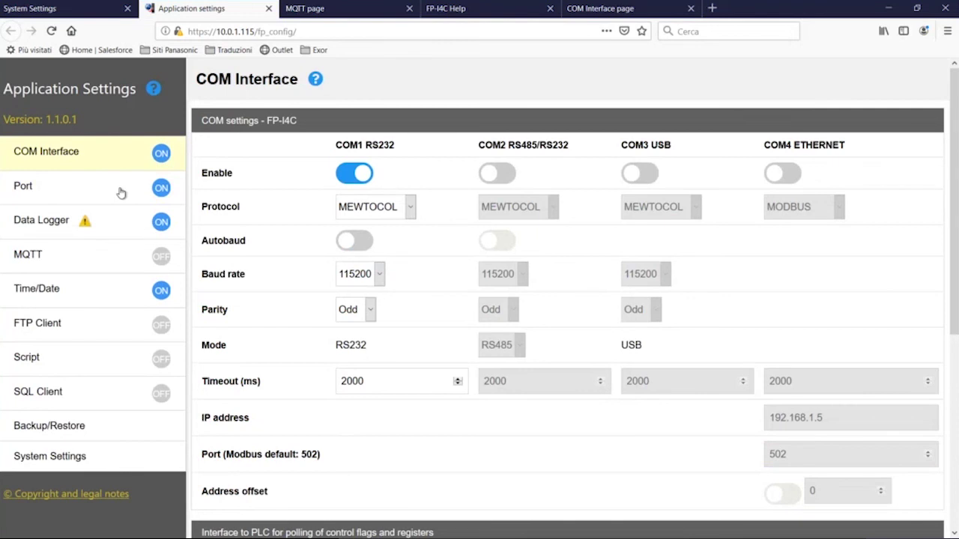
left_click(121, 193)
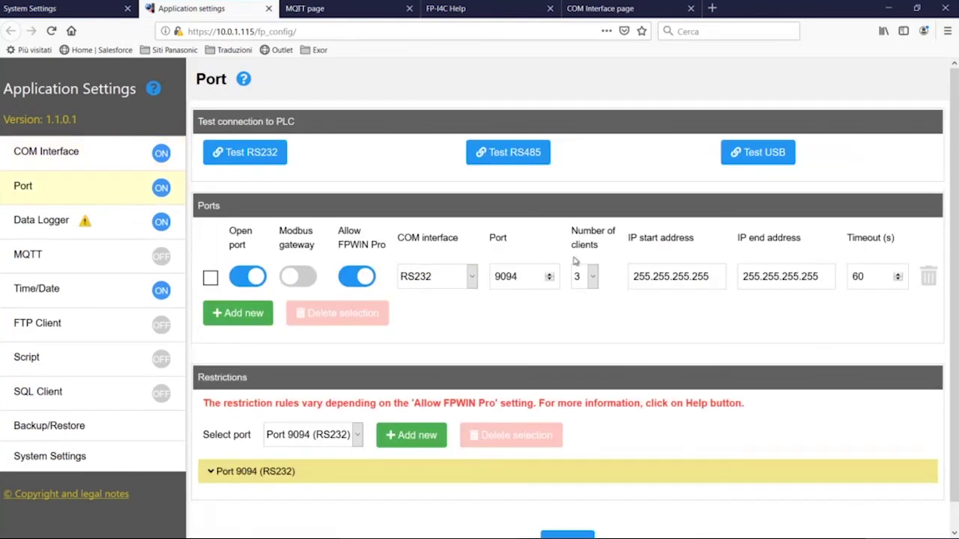
left_click(260, 154)
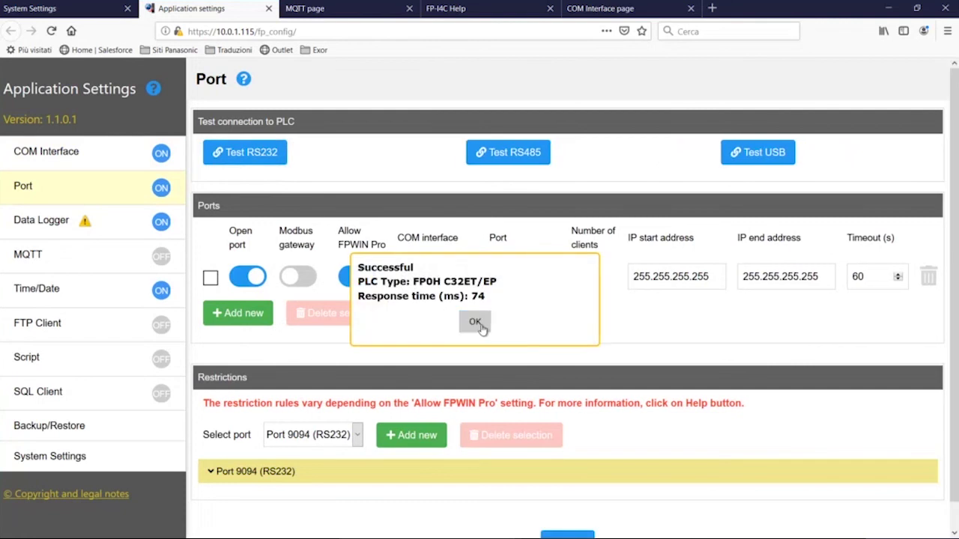
left_click(477, 323)
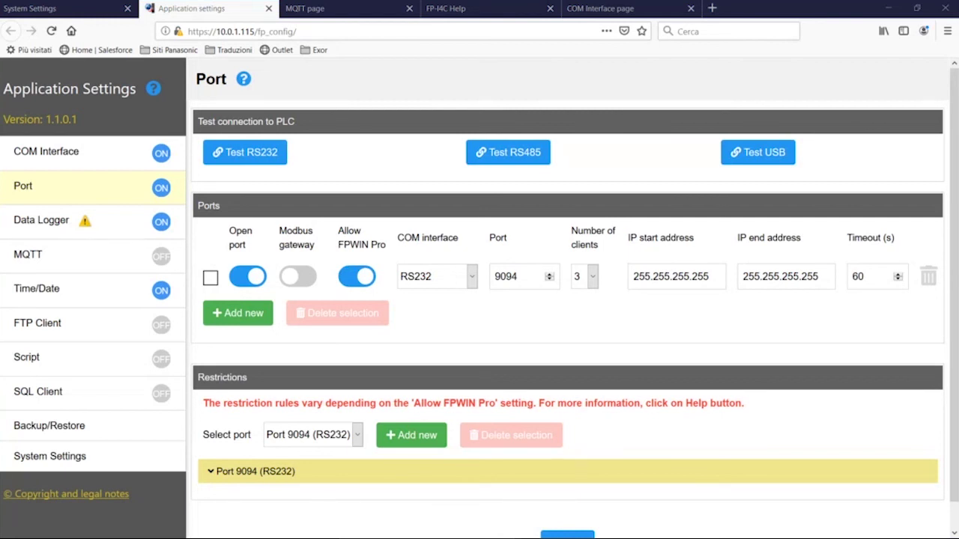
Step: Switch to Control FPWIN Pro 7, start a new project from the PLC and choose Ethernet with automatic computer IP address acquisition
left_click_drag(308, 46, 548, 75)
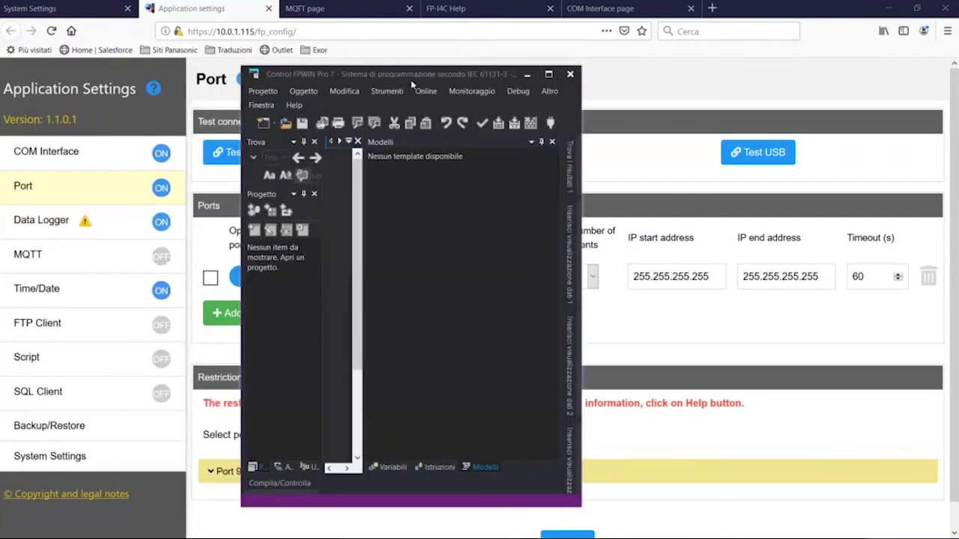
left_click(549, 75)
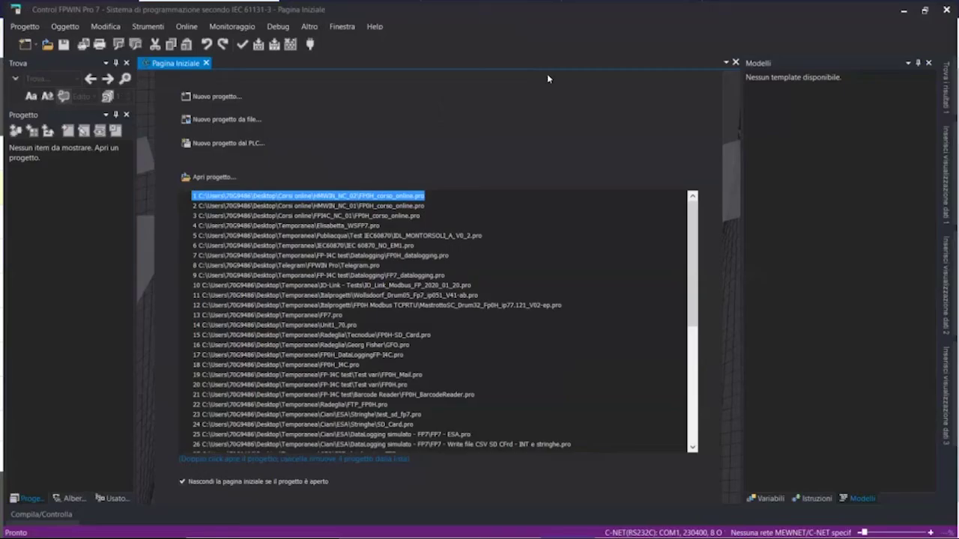
left_click(304, 143)
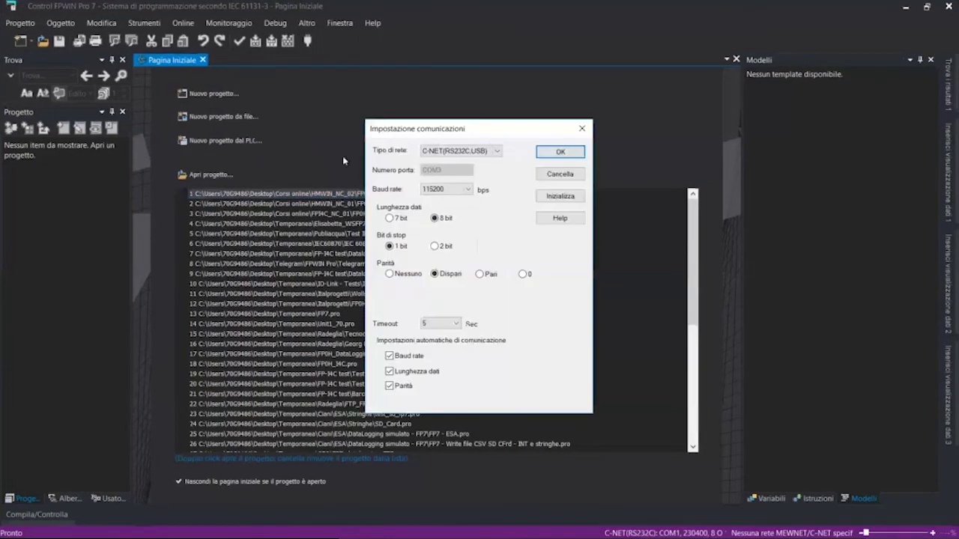
left_click(494, 152)
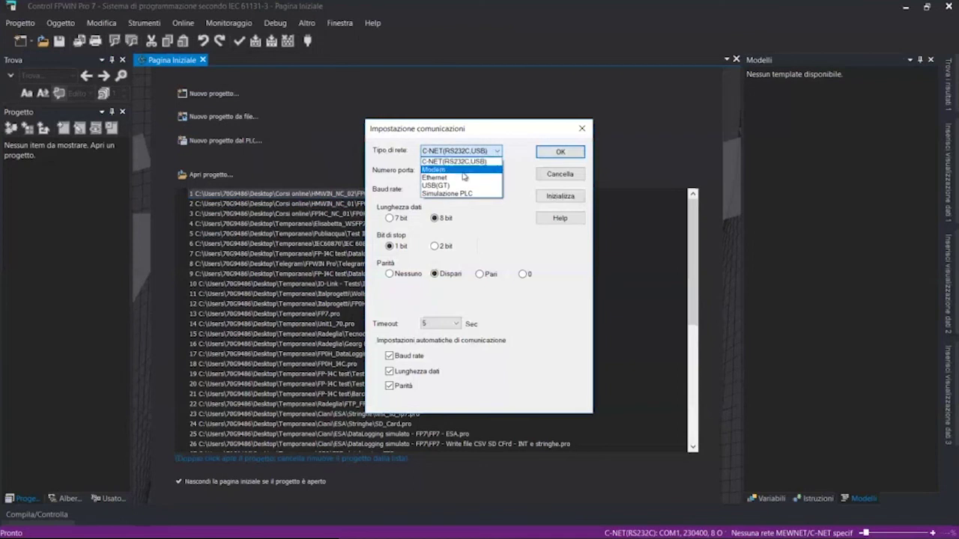
left_click(464, 178)
left_click(425, 228)
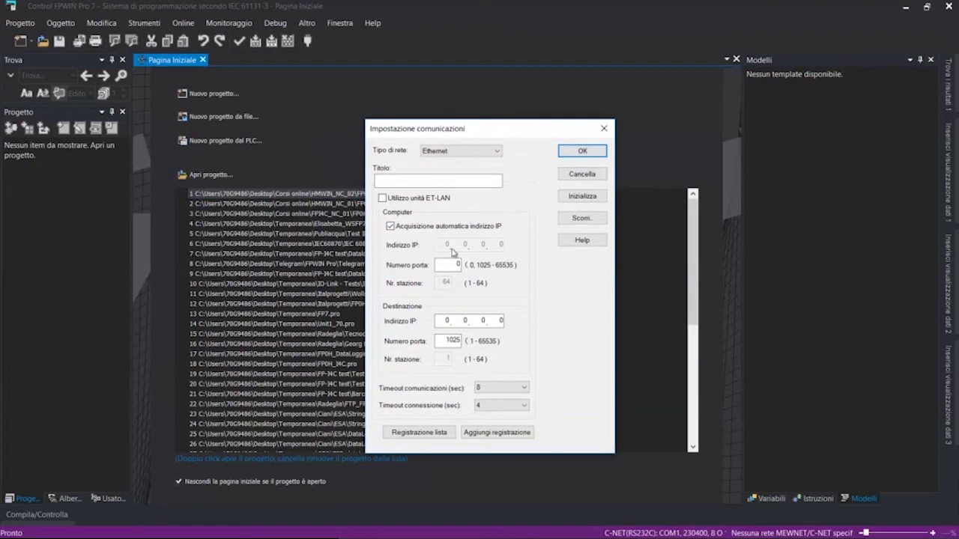
Step: Set the destination IP address to 10.0.1.115 and port to 9094, and load the project from the PLC
left_click(447, 320)
double_click(447, 320)
type("10")
key("period")
type("1.115")
double_click(448, 341)
type("9094")
key("Return")
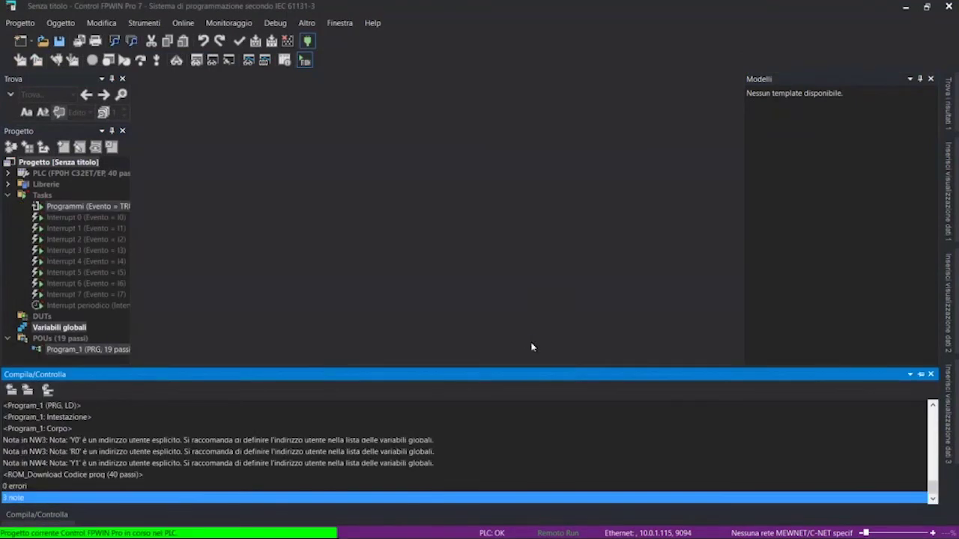
Step: Open Program_1 from the project's POUs and change the Boolean variable Y0 to TRUE in the online monitor
double_click(104, 349)
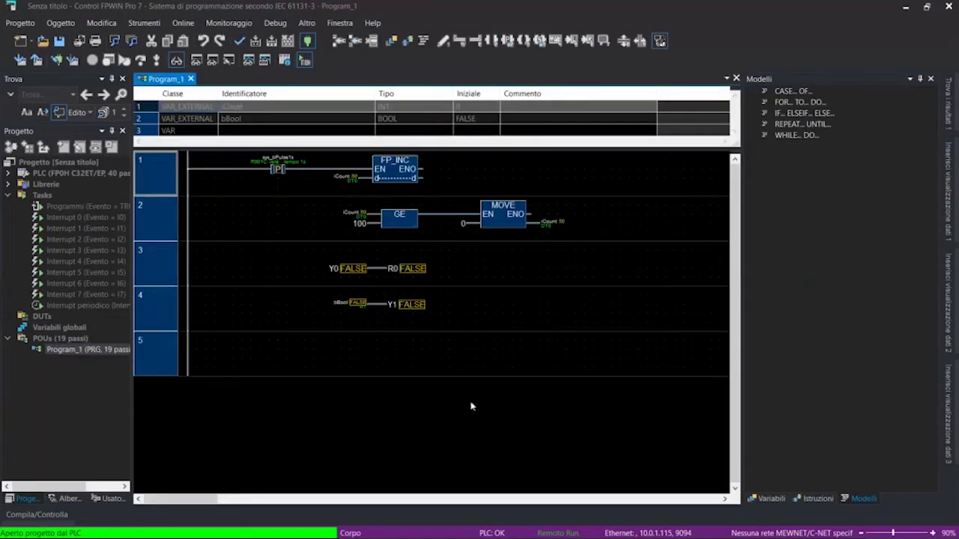
double_click(352, 268)
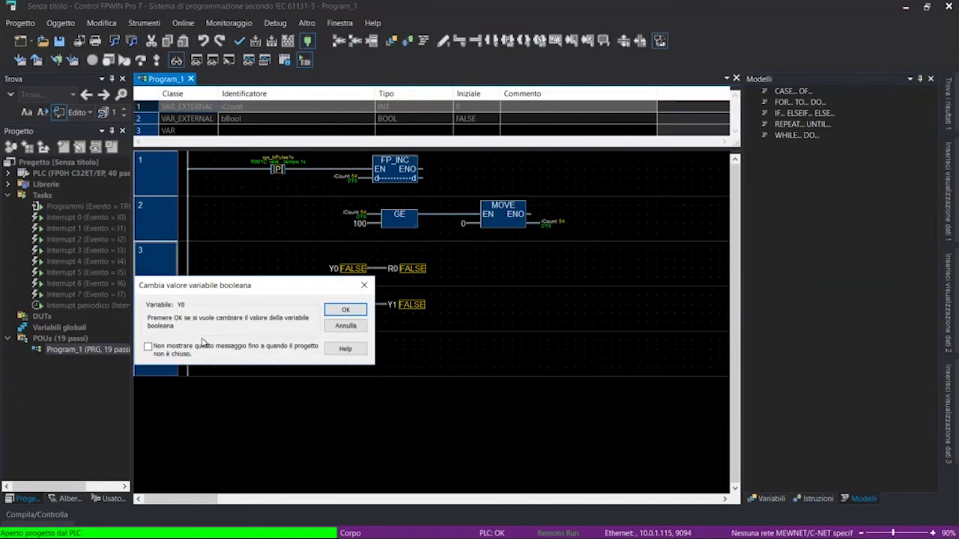
left_click(345, 309)
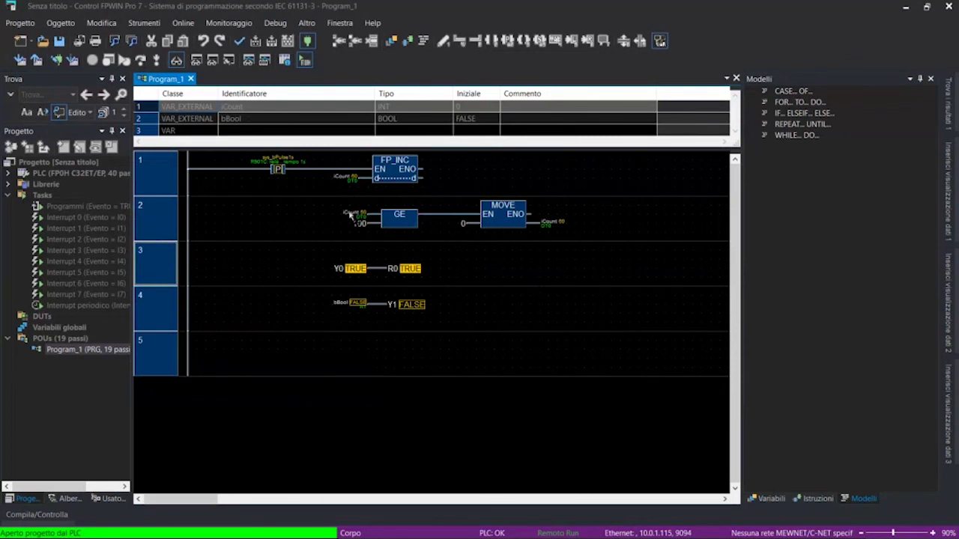
Step: Set the monitored value of iCount to 1 in network 2 of Program_1
double_click(346, 214)
type("1")
left_click(438, 241)
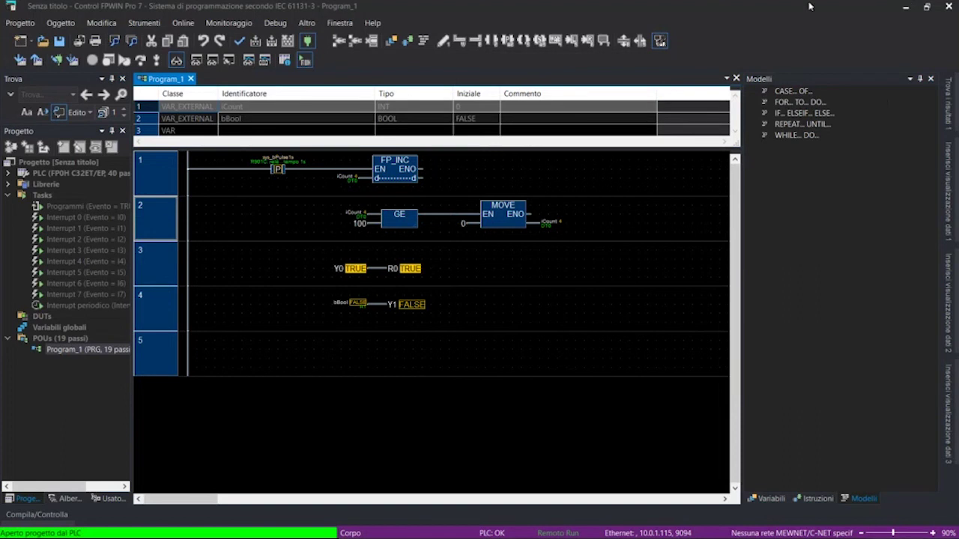
Step: Put the FPWIN Pro window away, switch to the presentation and advance from the Q & A agenda to the questions slide
left_click_drag(810, 6, 691, 112)
left_click(812, 110)
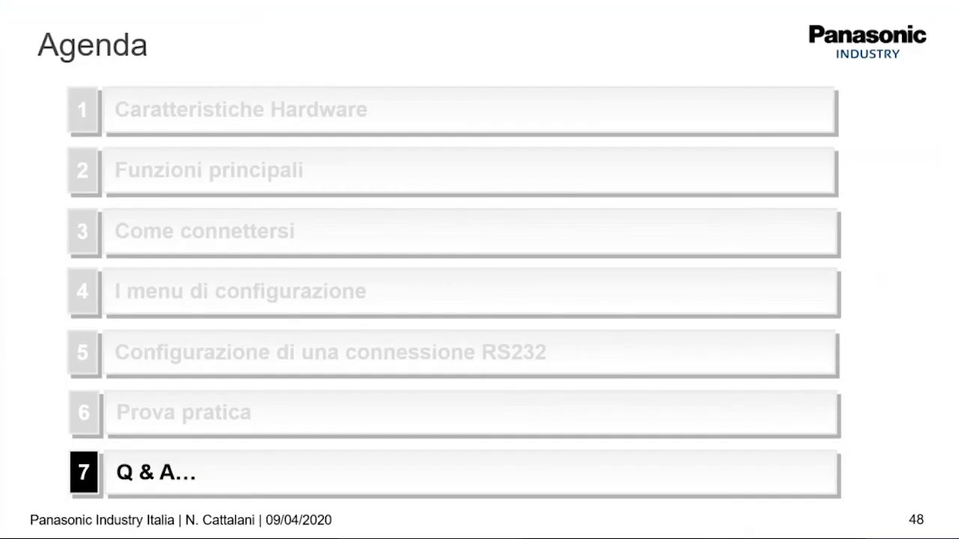
key("Right")
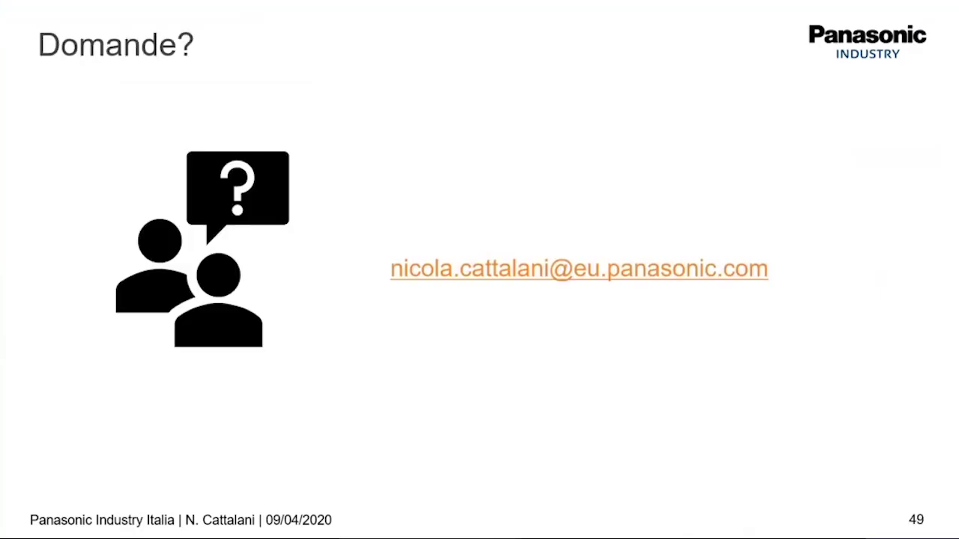